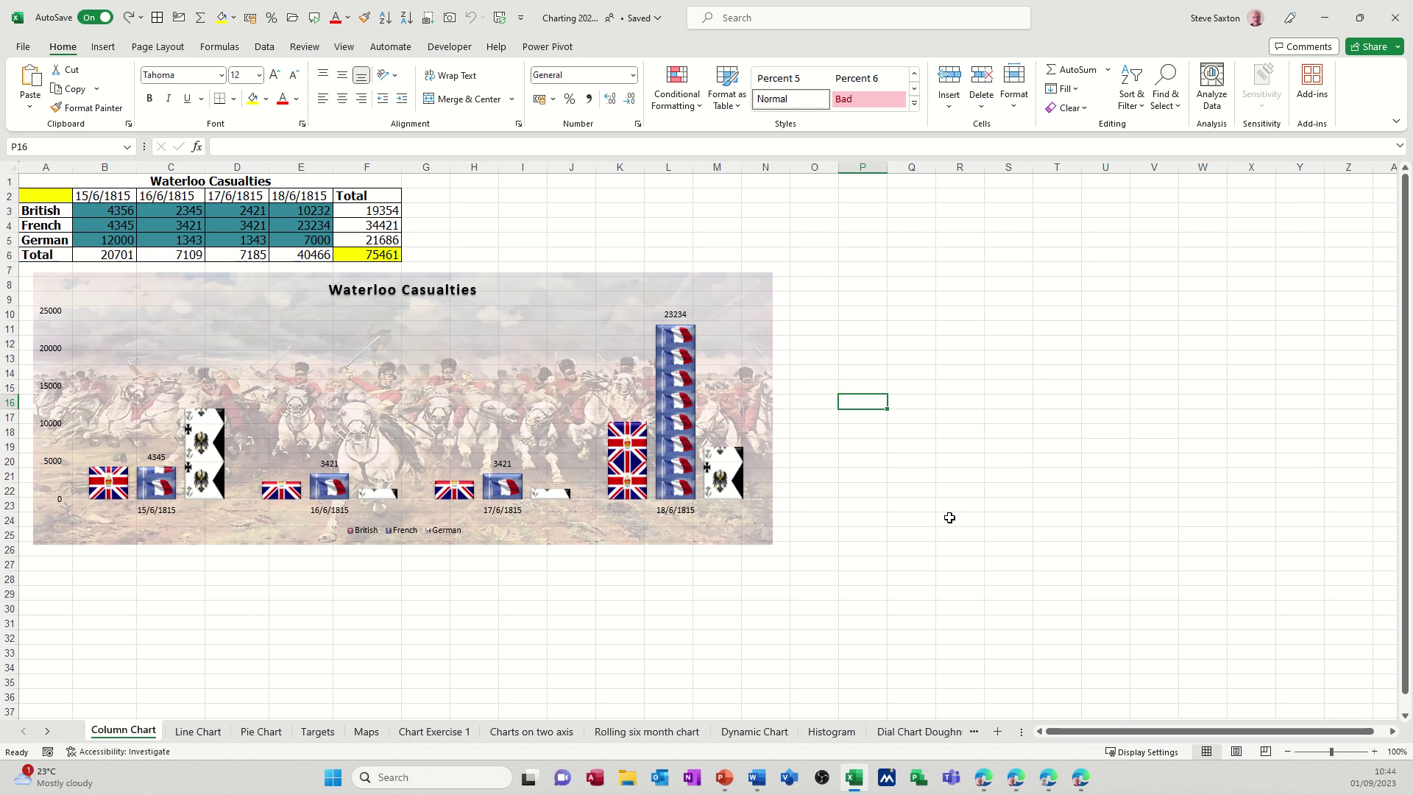
Delete the old Waterloo picture chart.
mouse_move(672, 352)
mouse_move(625, 491)
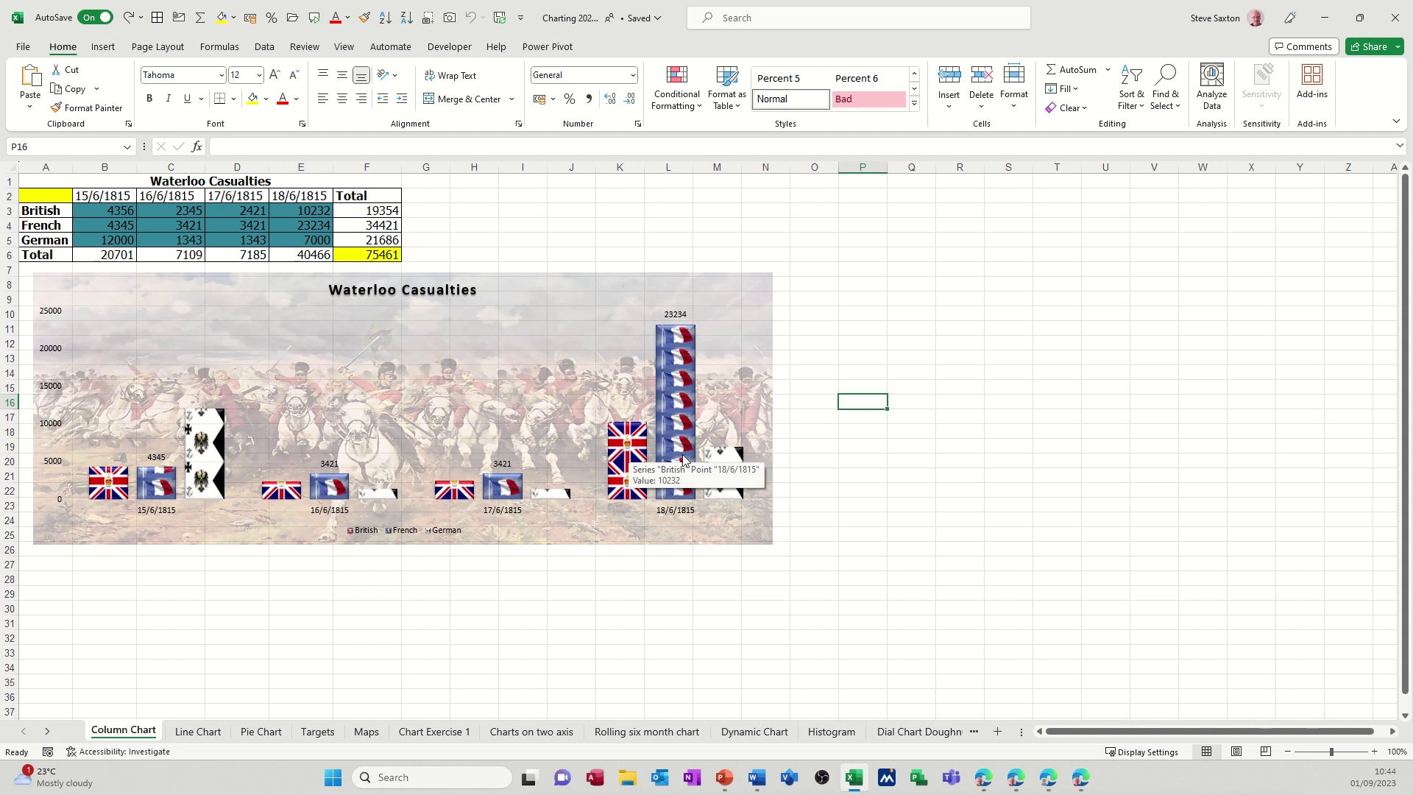
mouse_move(716, 495)
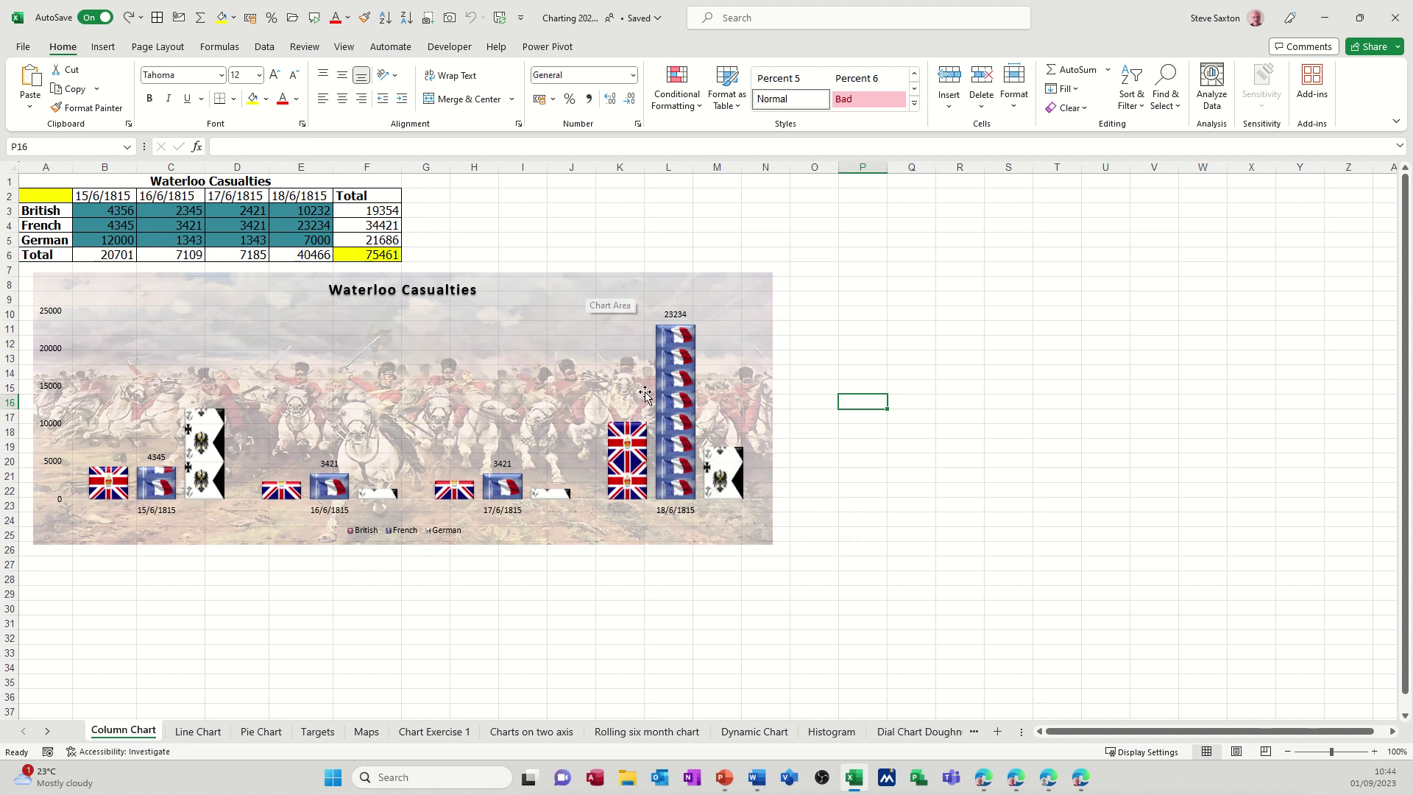
left_click(641, 281)
key("Delete")
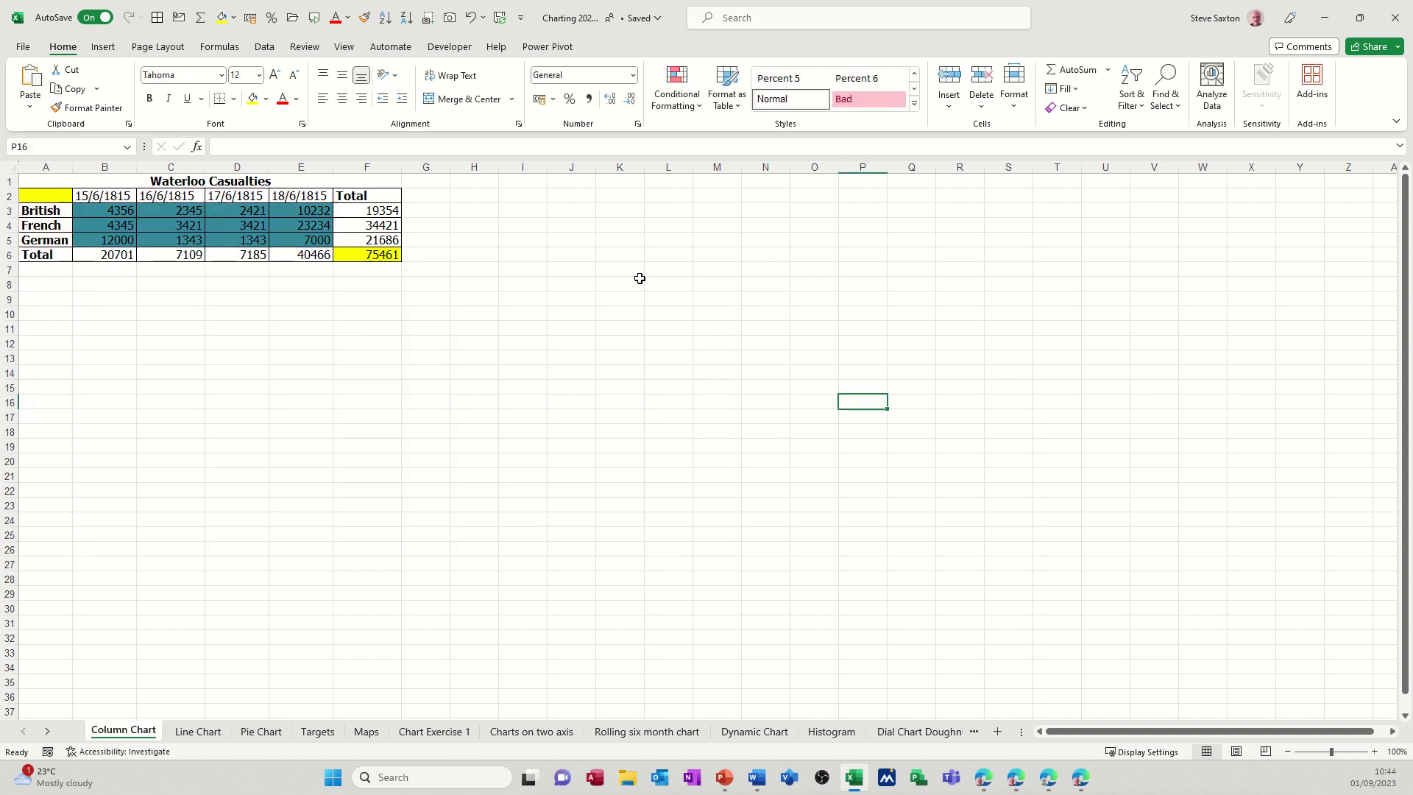
Insert a clustered column chart of the casualty data in A2:E5.
left_click_drag(29, 196, 300, 240)
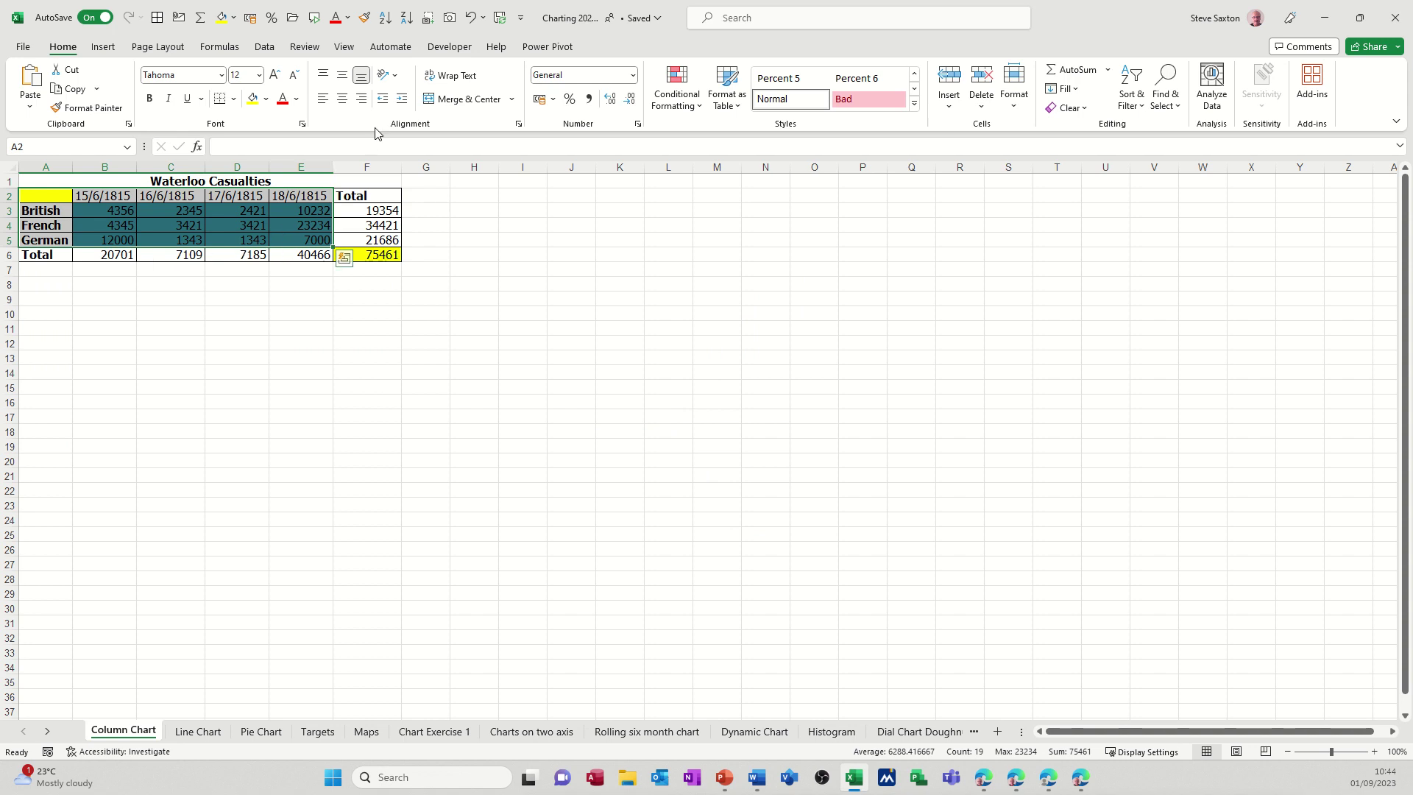
left_click(112, 53)
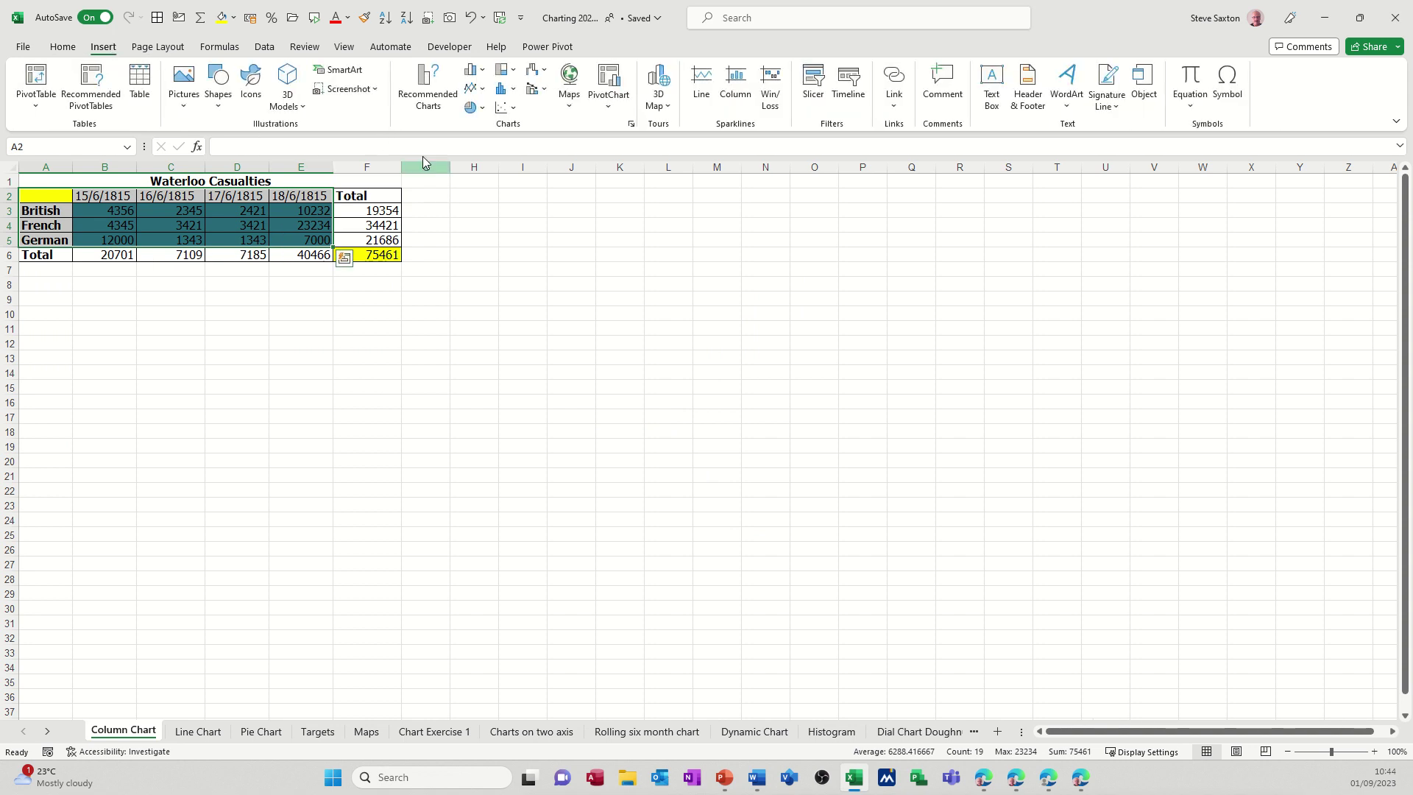
left_click(478, 77)
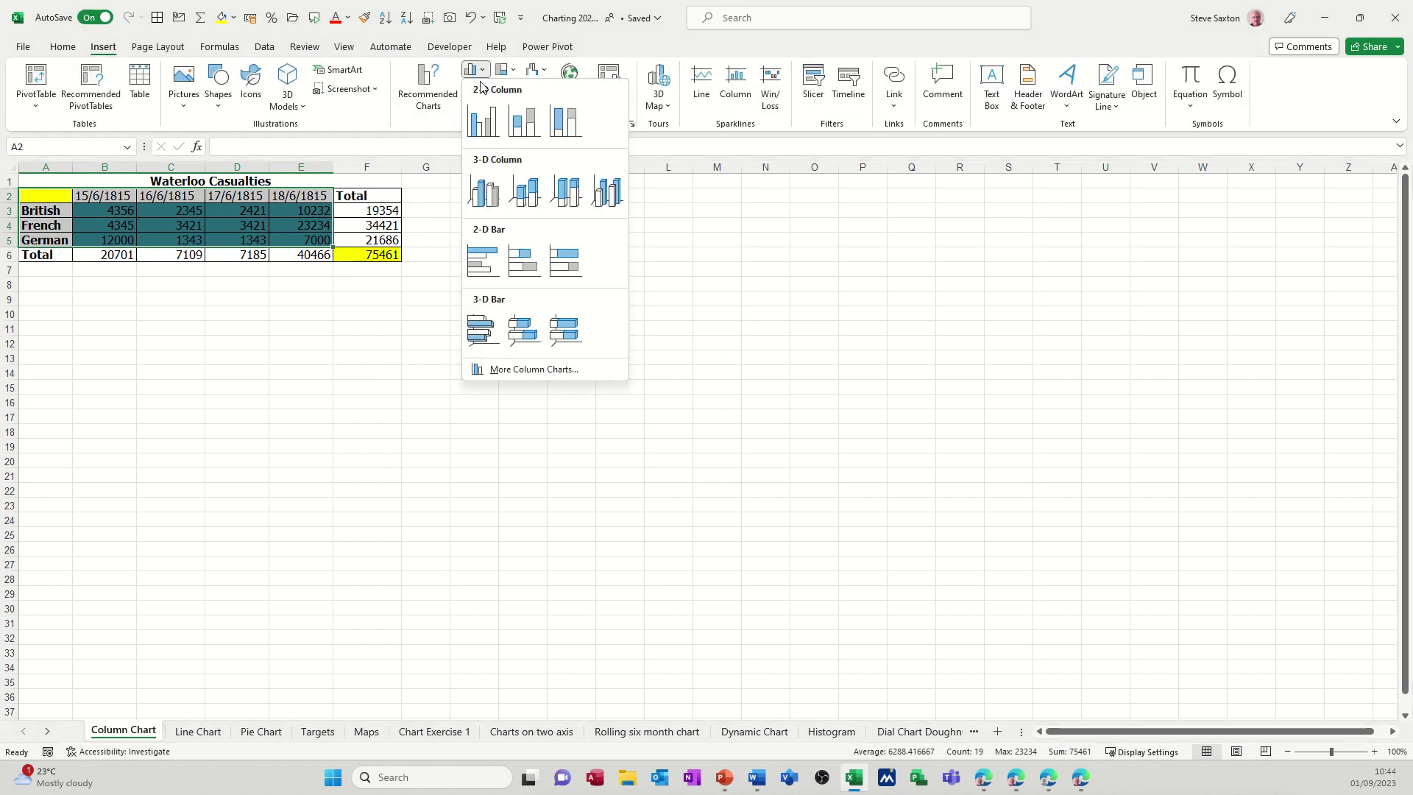
left_click(483, 193)
Move the new chart below the table and enlarge it toward column B.
left_click_drag(568, 342, 514, 330)
left_click_drag(475, 432, 177, 417)
left_click_drag(503, 326, 527, 225)
left_click_drag(612, 248, 615, 309)
left_click(543, 309)
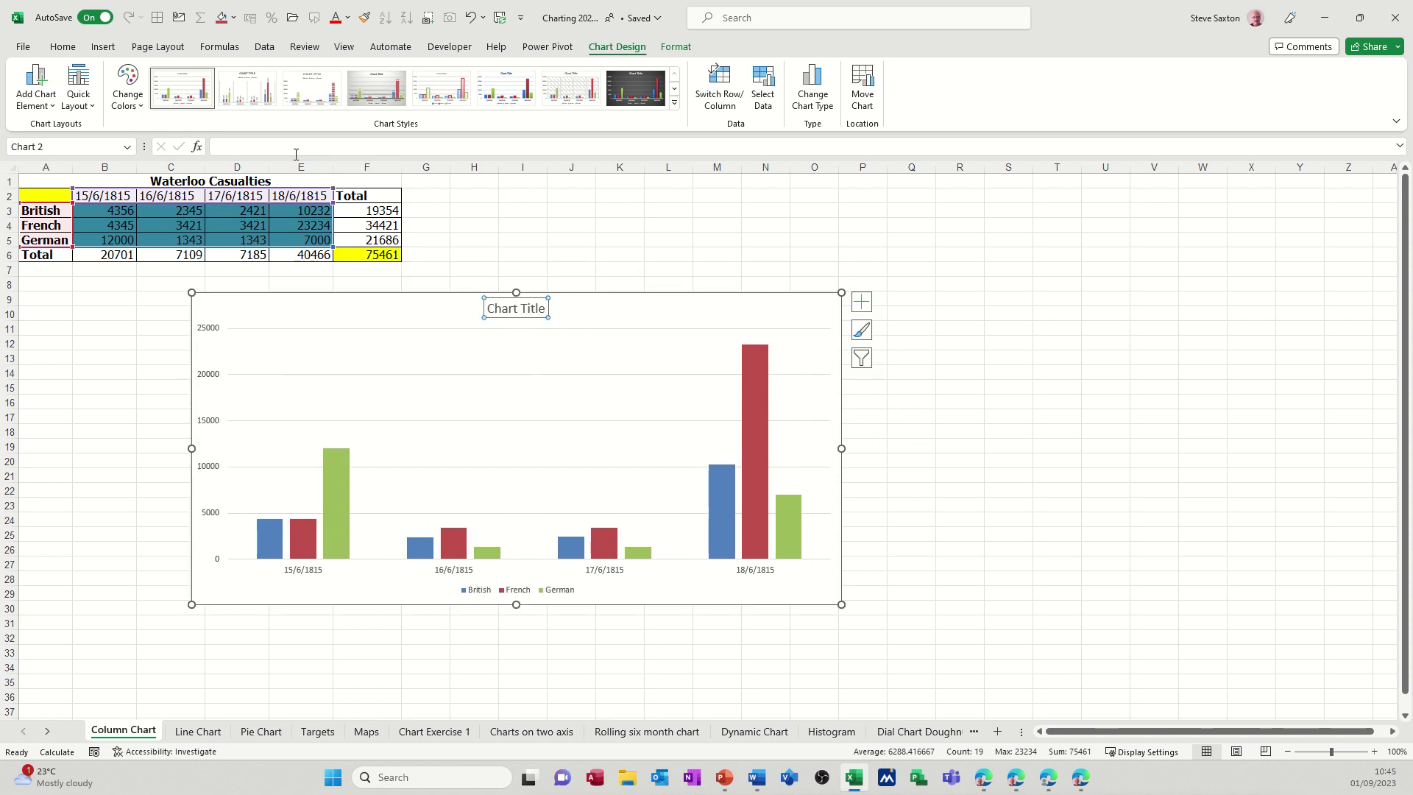
Link the chart title to cell A1 with =A1.
left_click(312, 140)
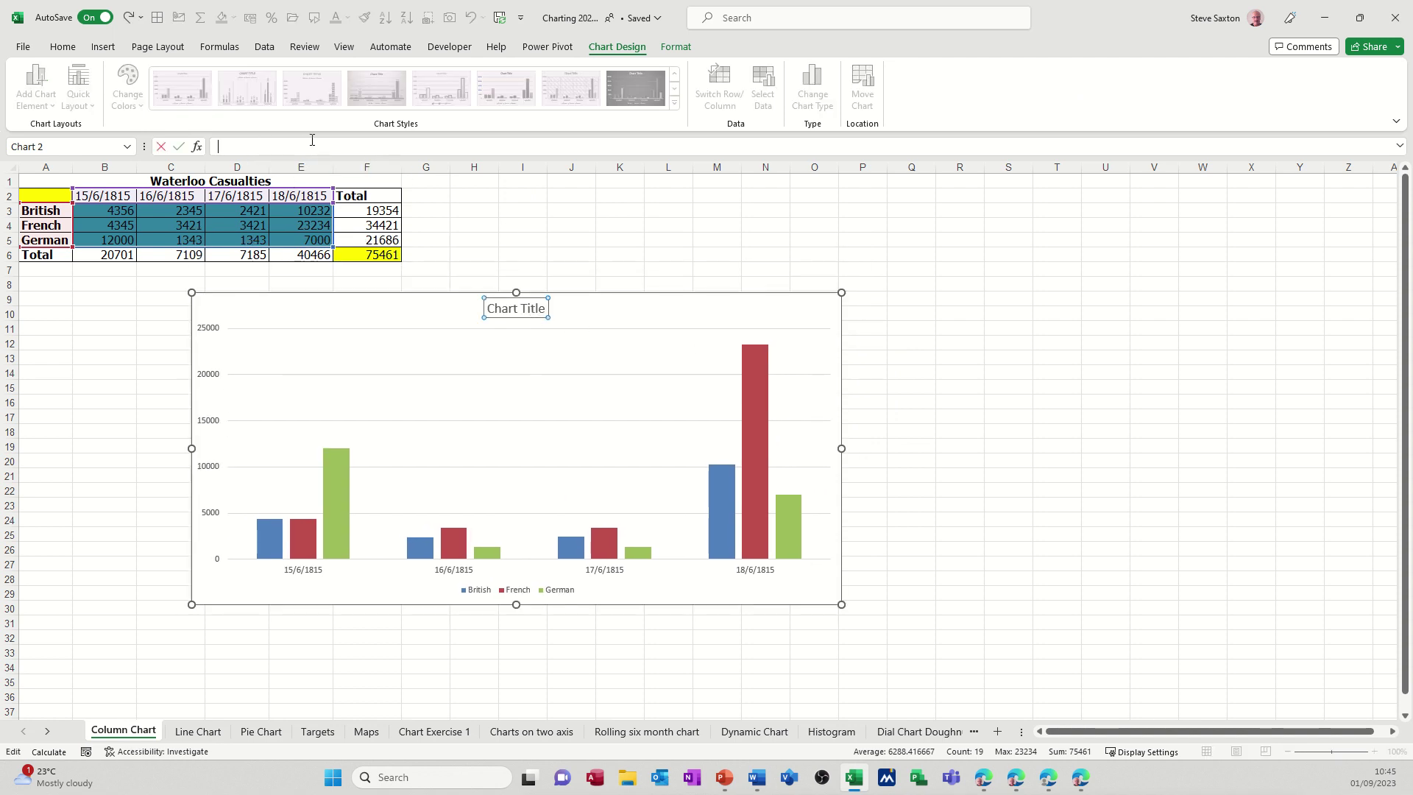
left_click(239, 182)
left_click(178, 147)
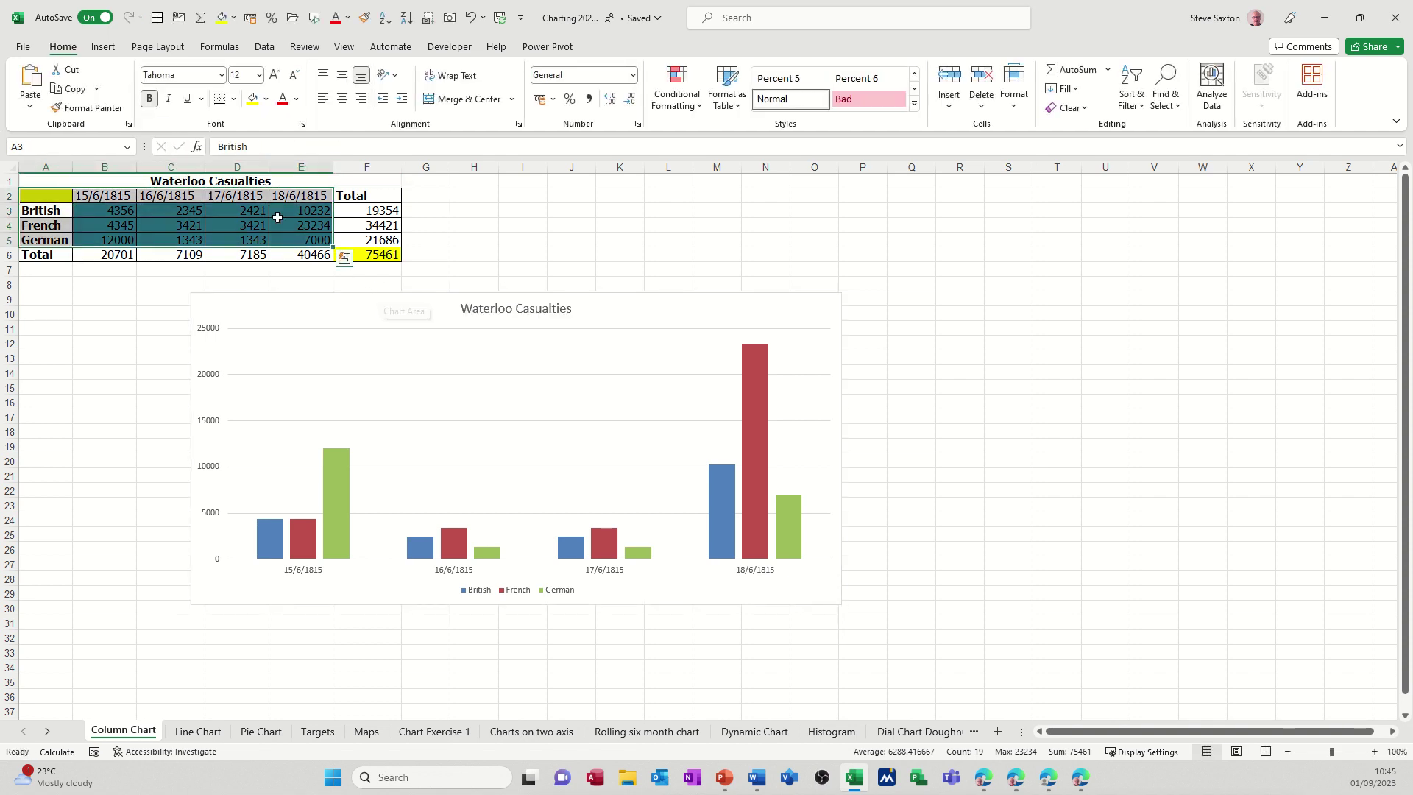
Test the title link by entering 'er' in A1, then undo to restore Waterloo Casualties.
left_click(214, 181)
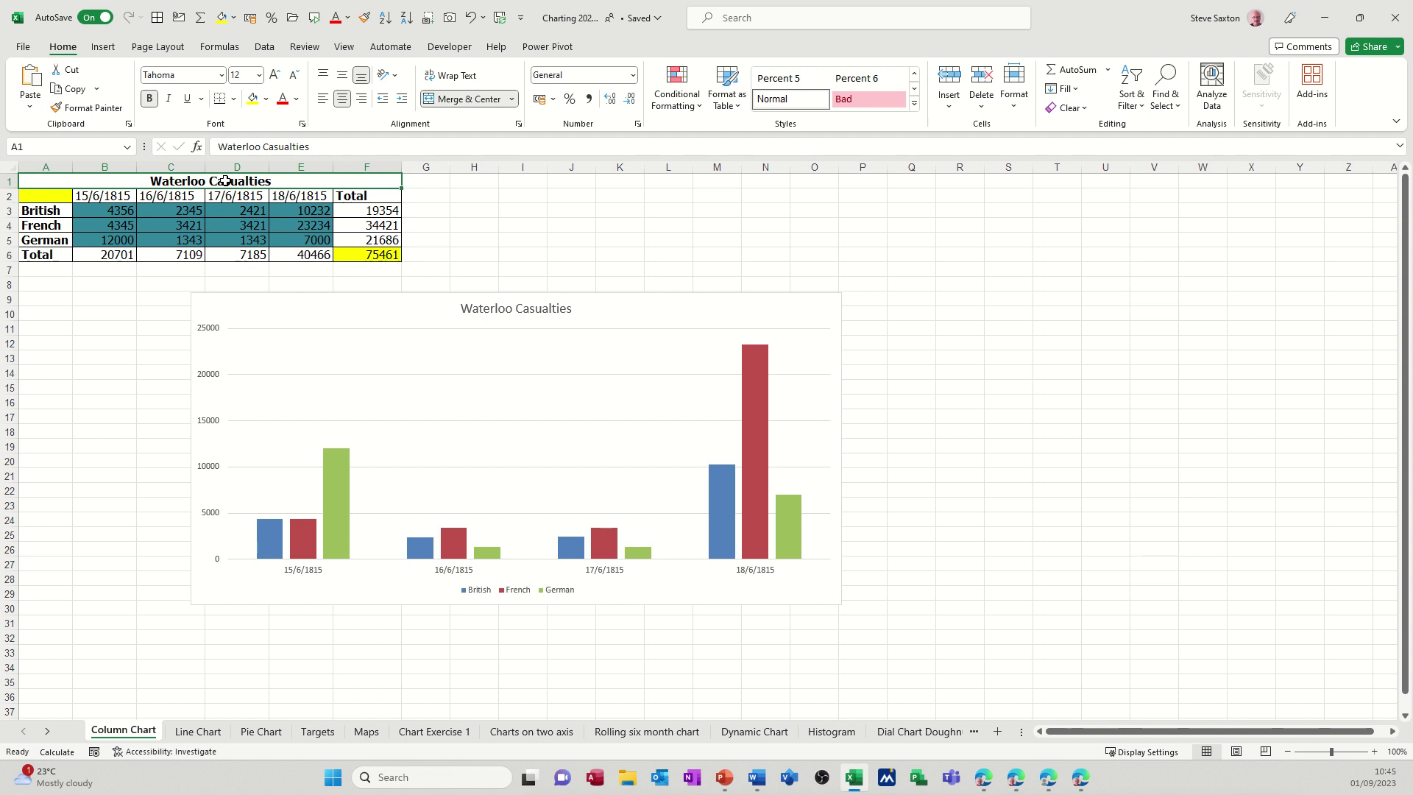
type("ert")
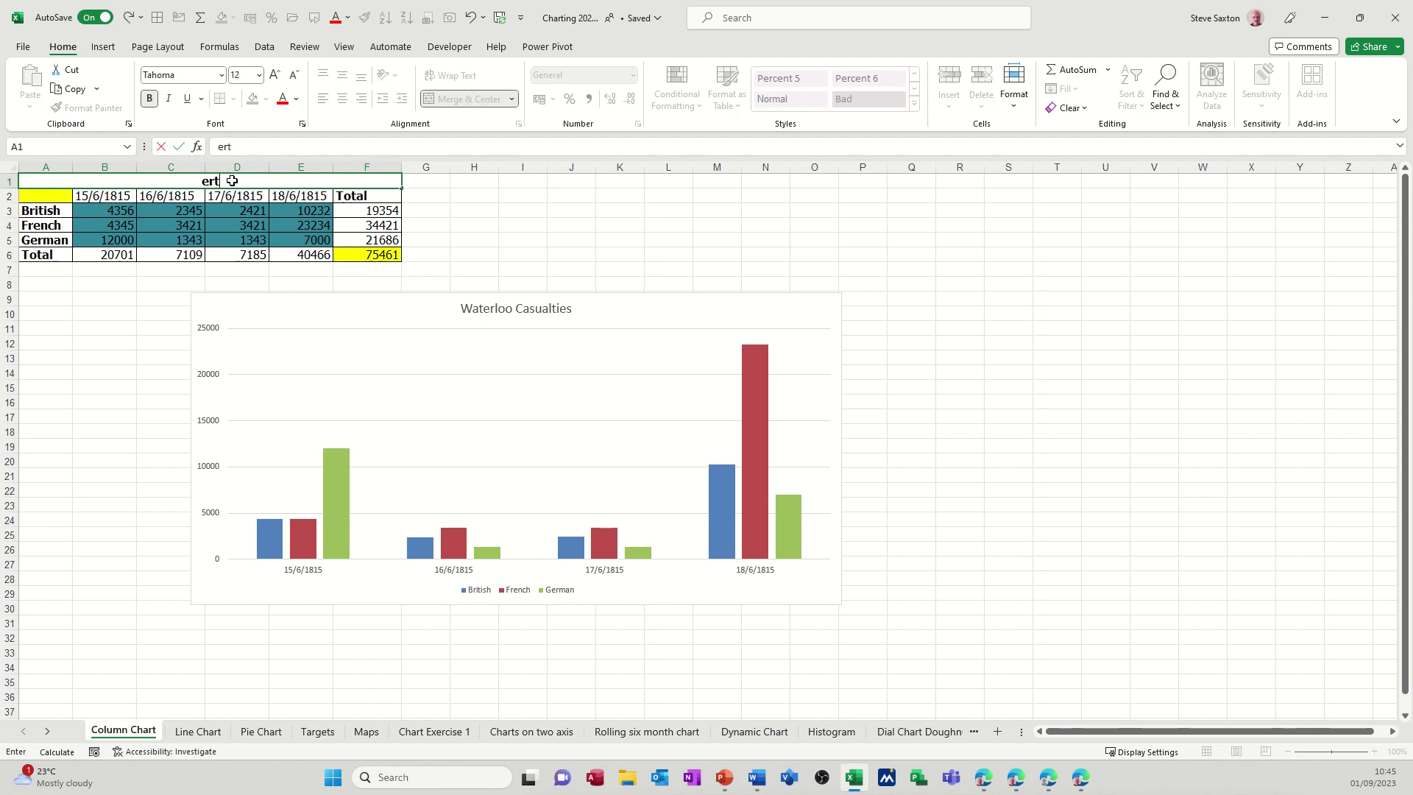
key("Return")
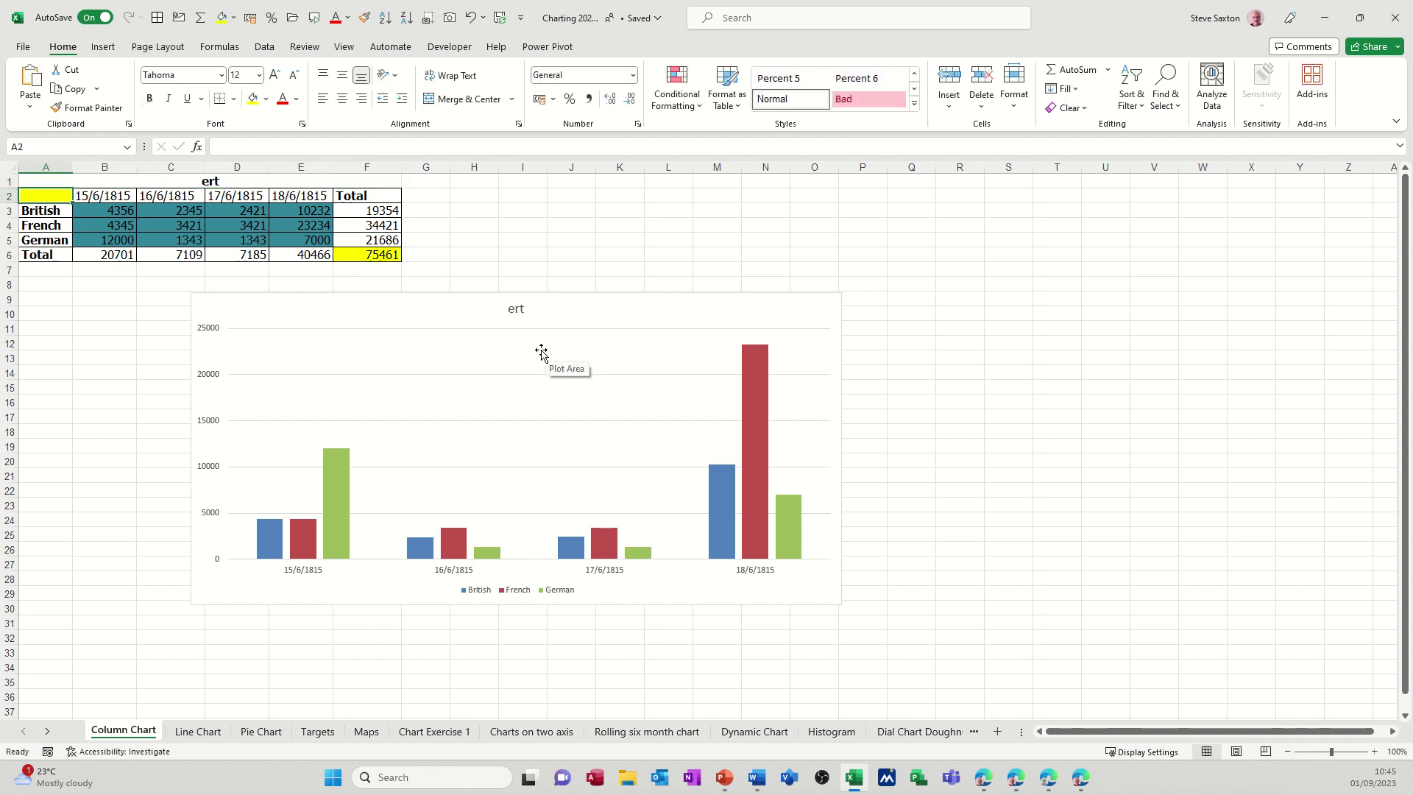
key("ctrl+z")
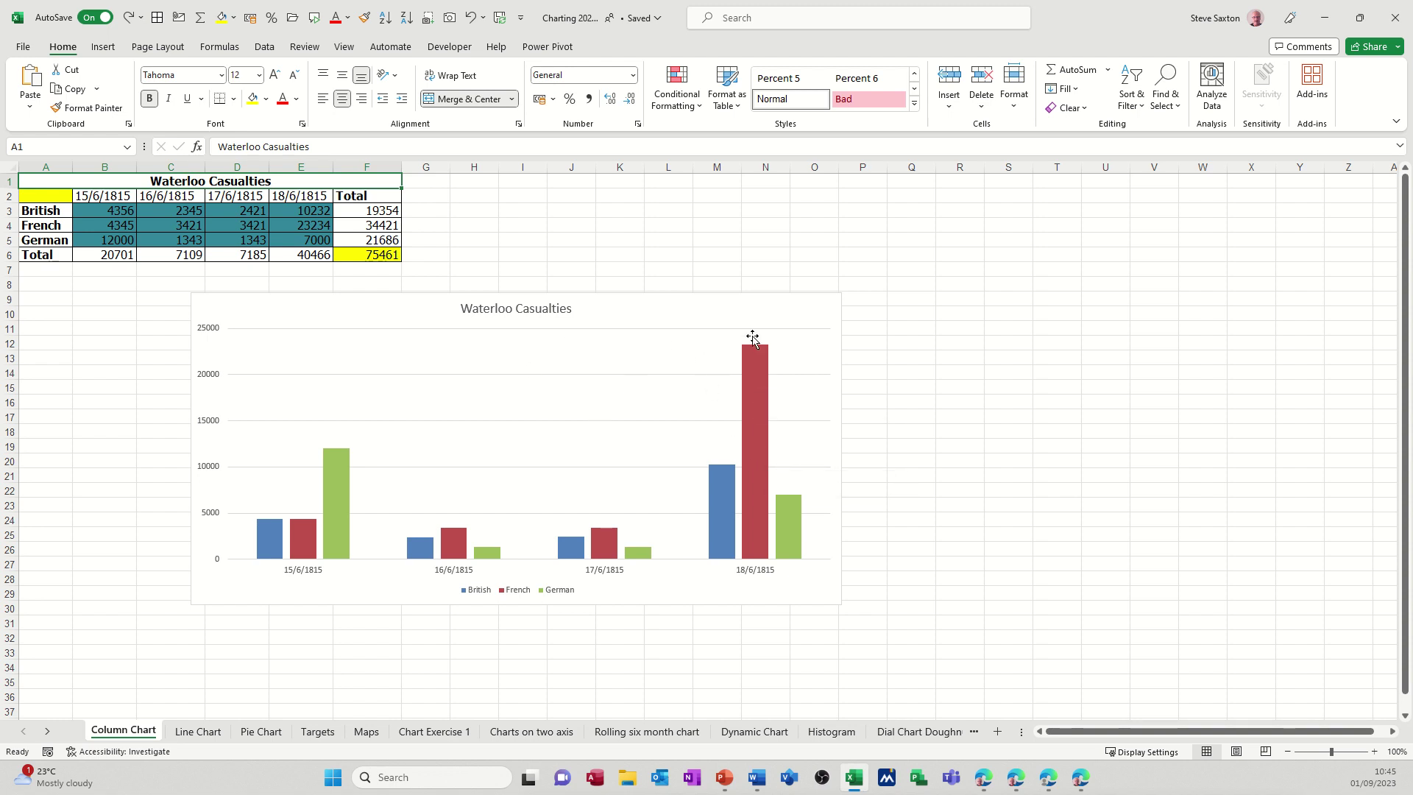
left_click(765, 312)
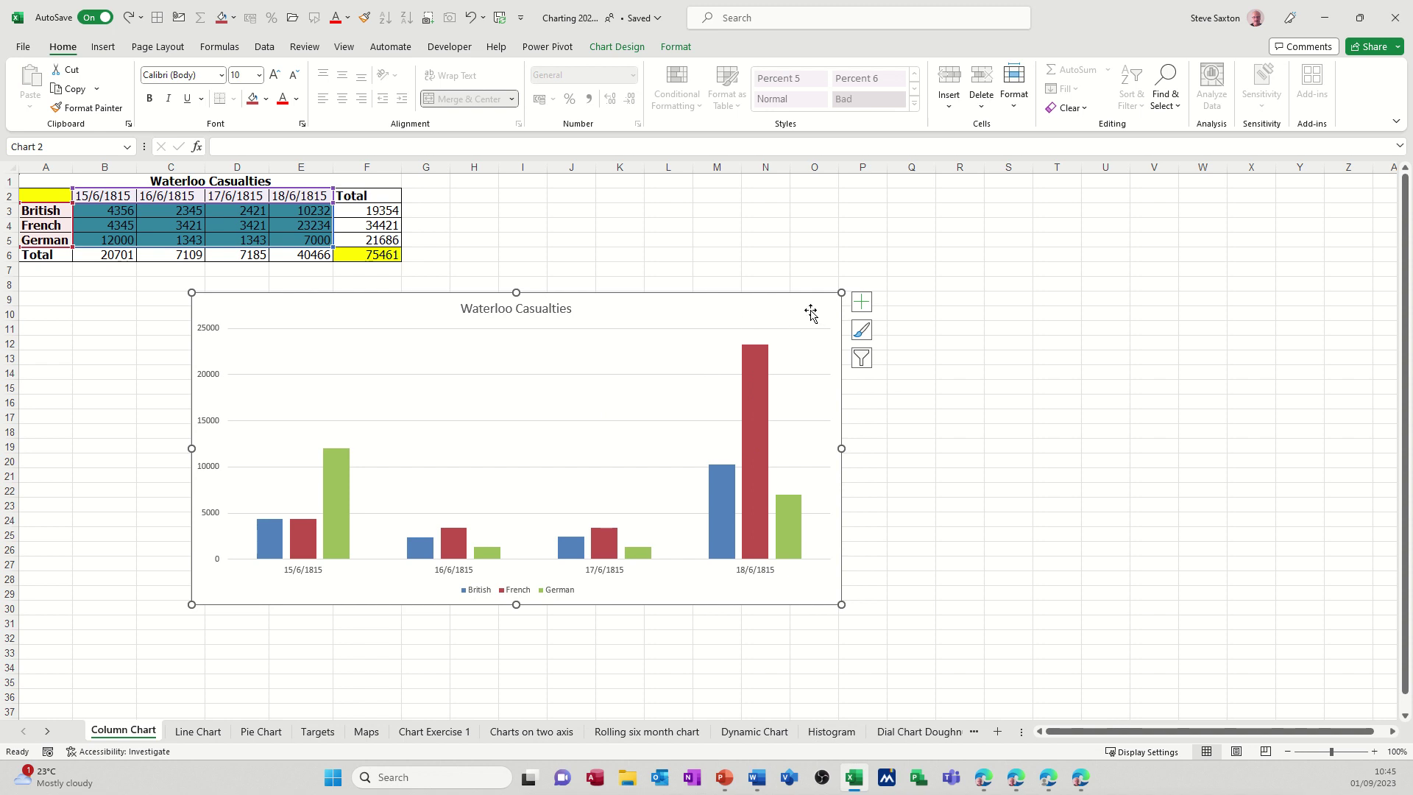
Fill the chart area with the Battle_of_Waterloo greys picture at about 78% transparency.
double_click(809, 313)
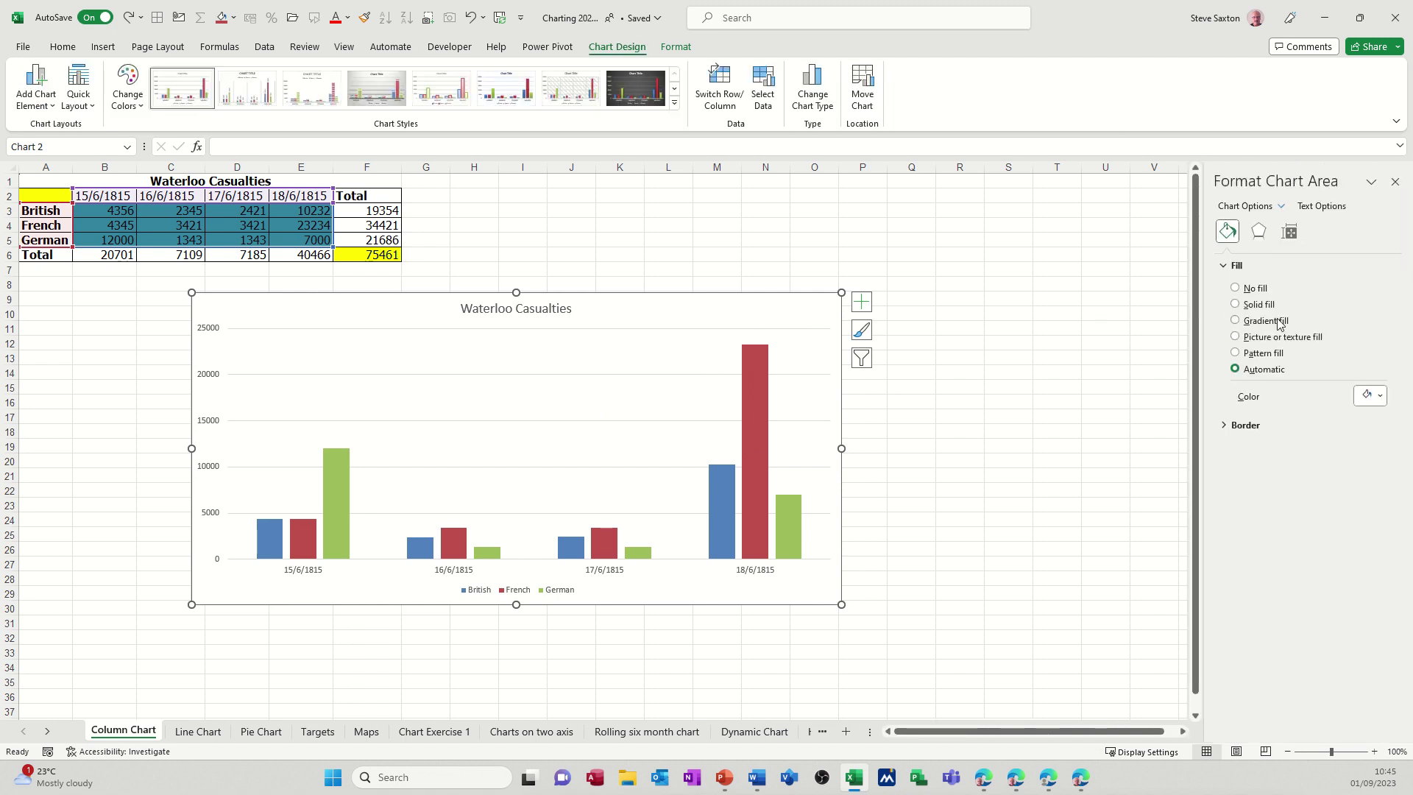
left_click(1236, 337)
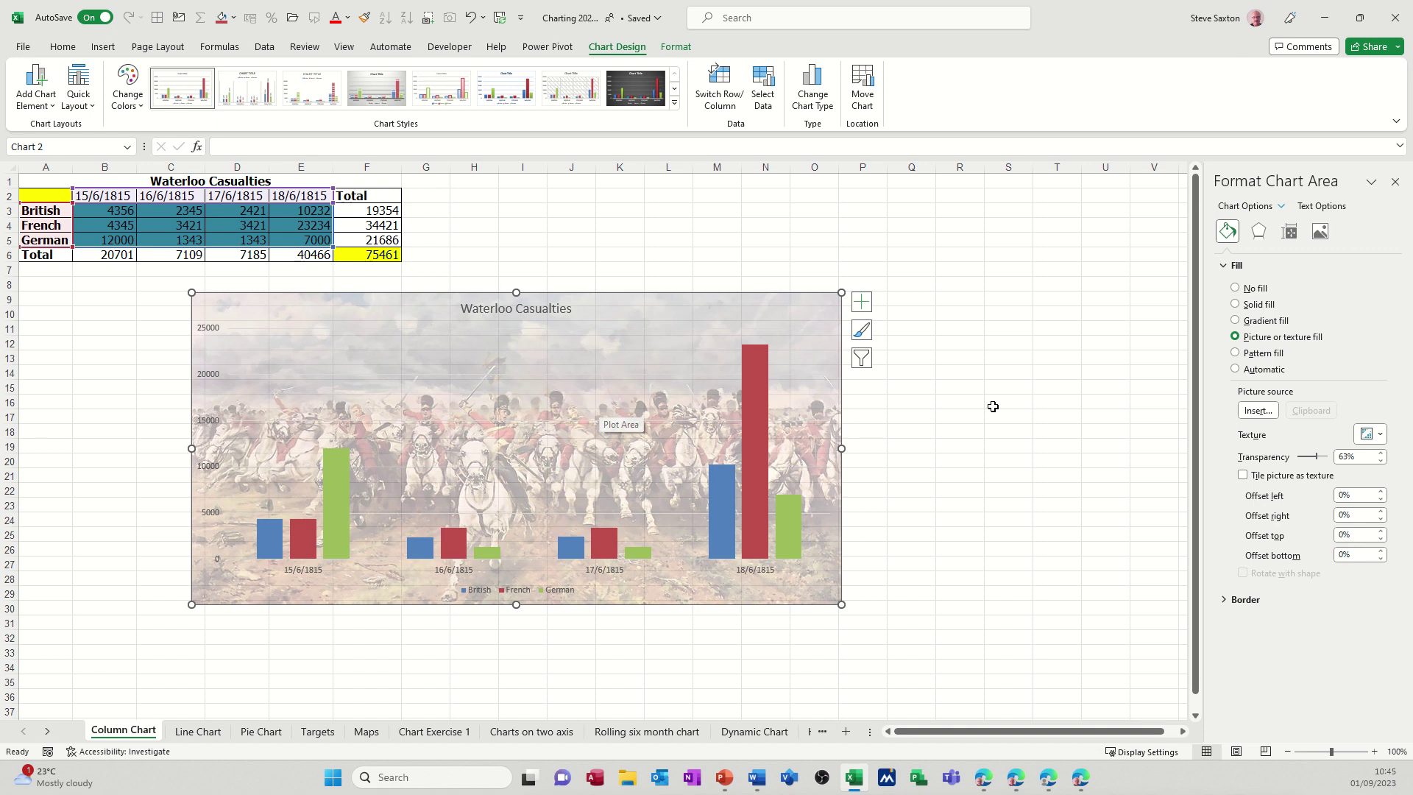
left_click(1257, 410)
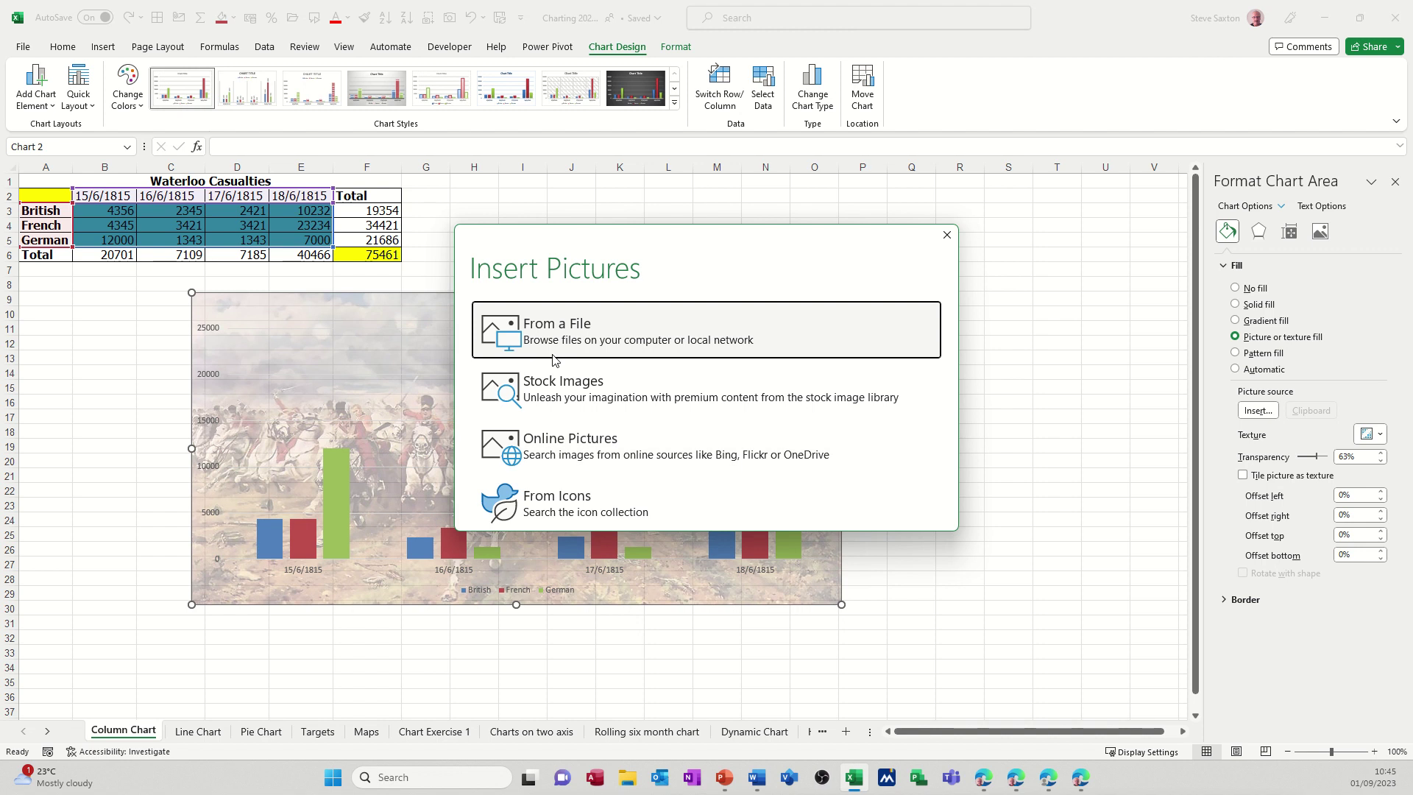
left_click(565, 335)
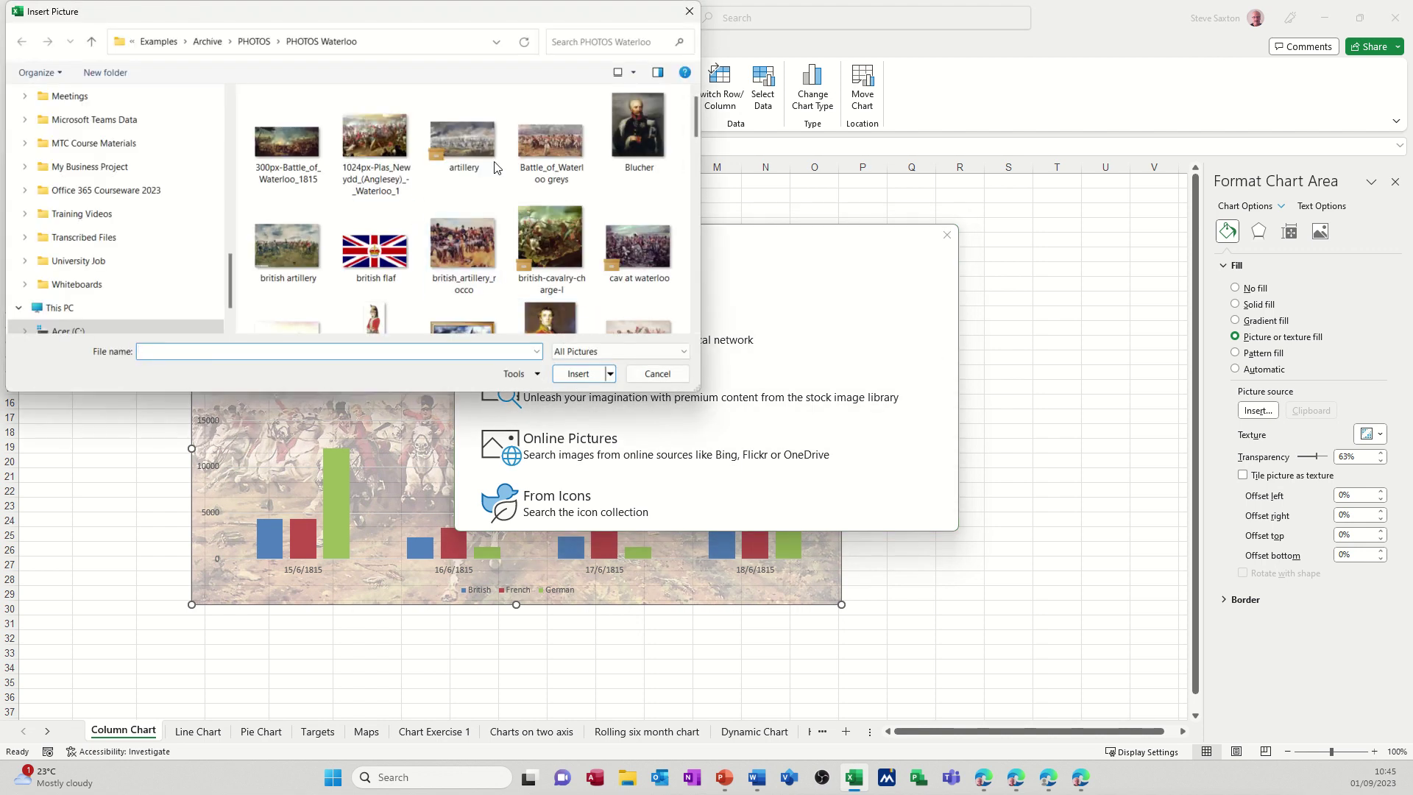
left_click(539, 154)
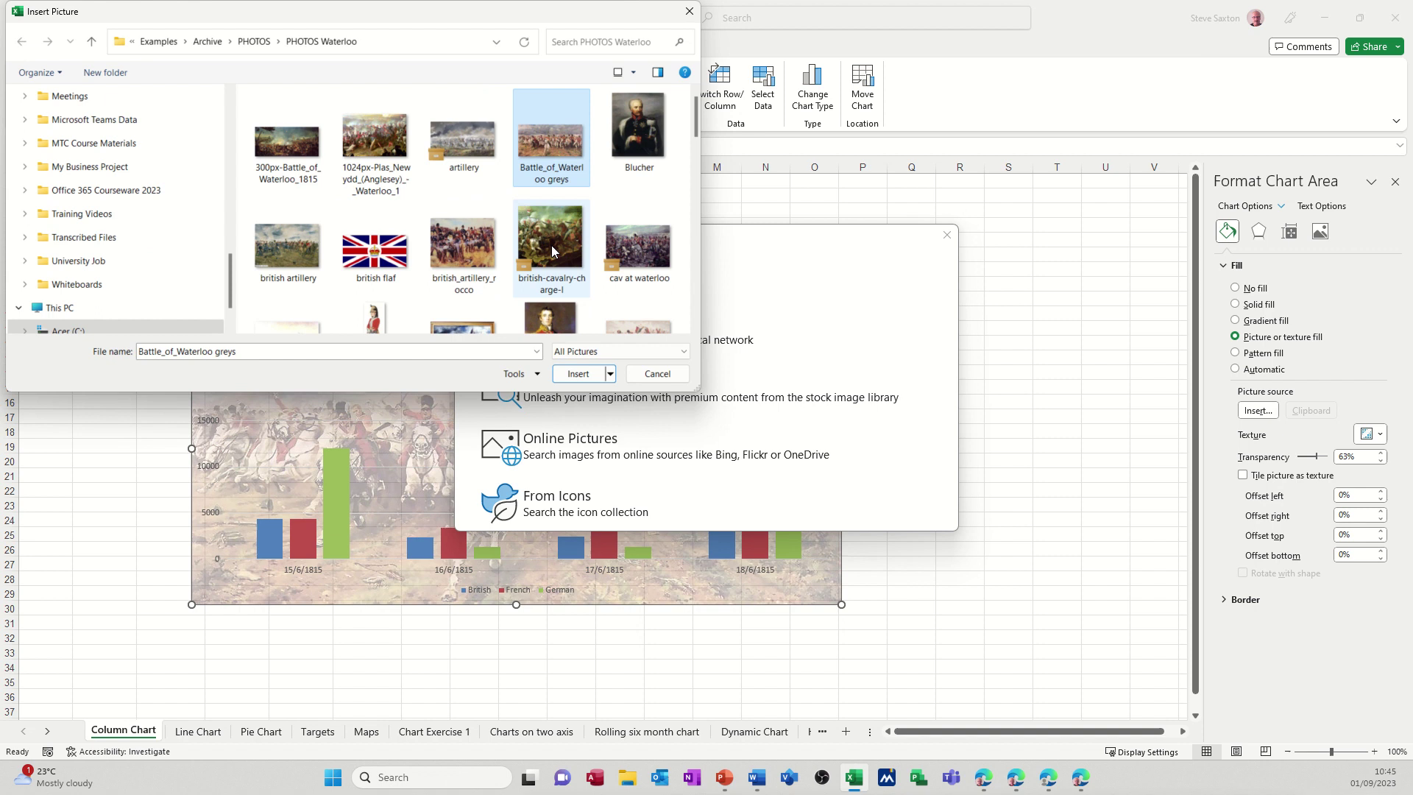
left_click(578, 374)
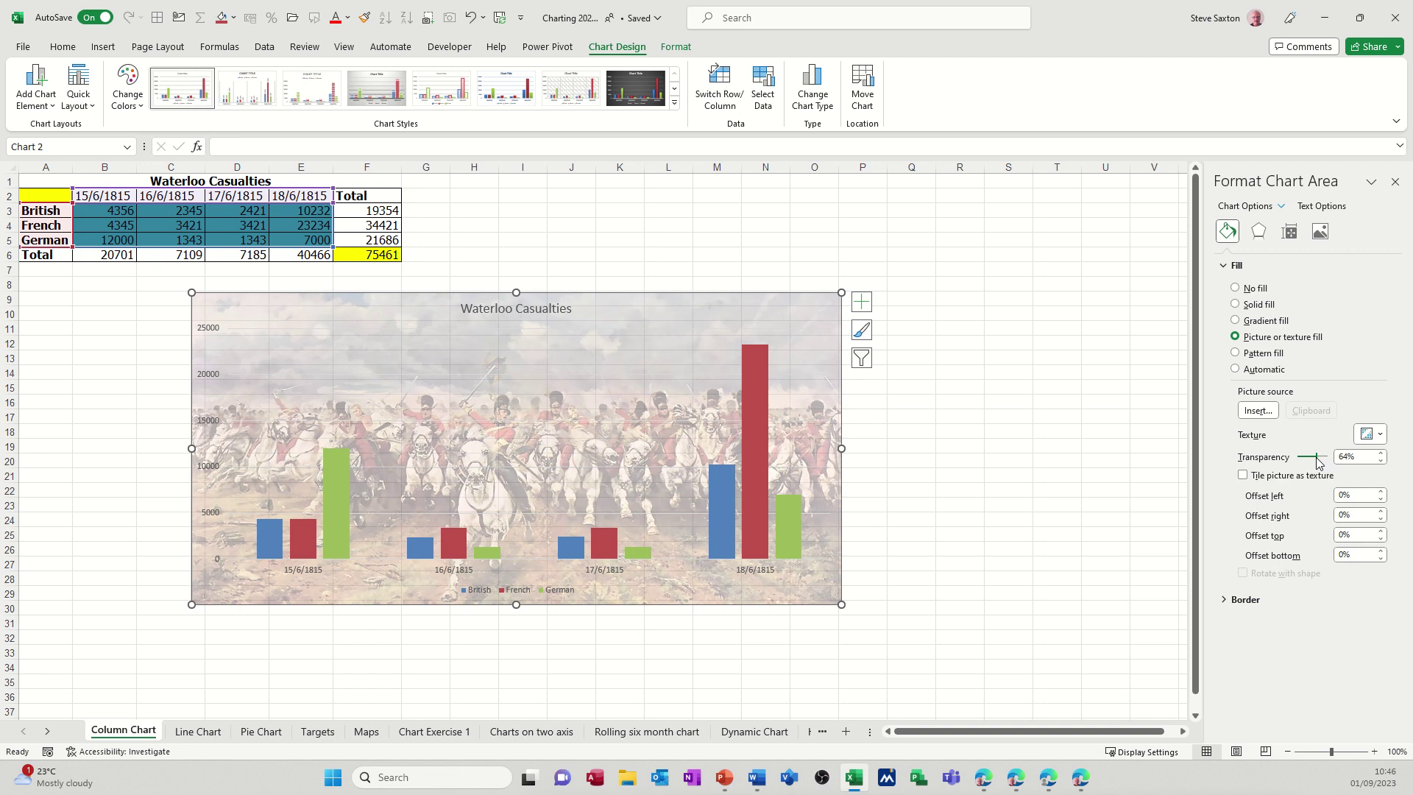
left_click_drag(1315, 463, 1289, 462)
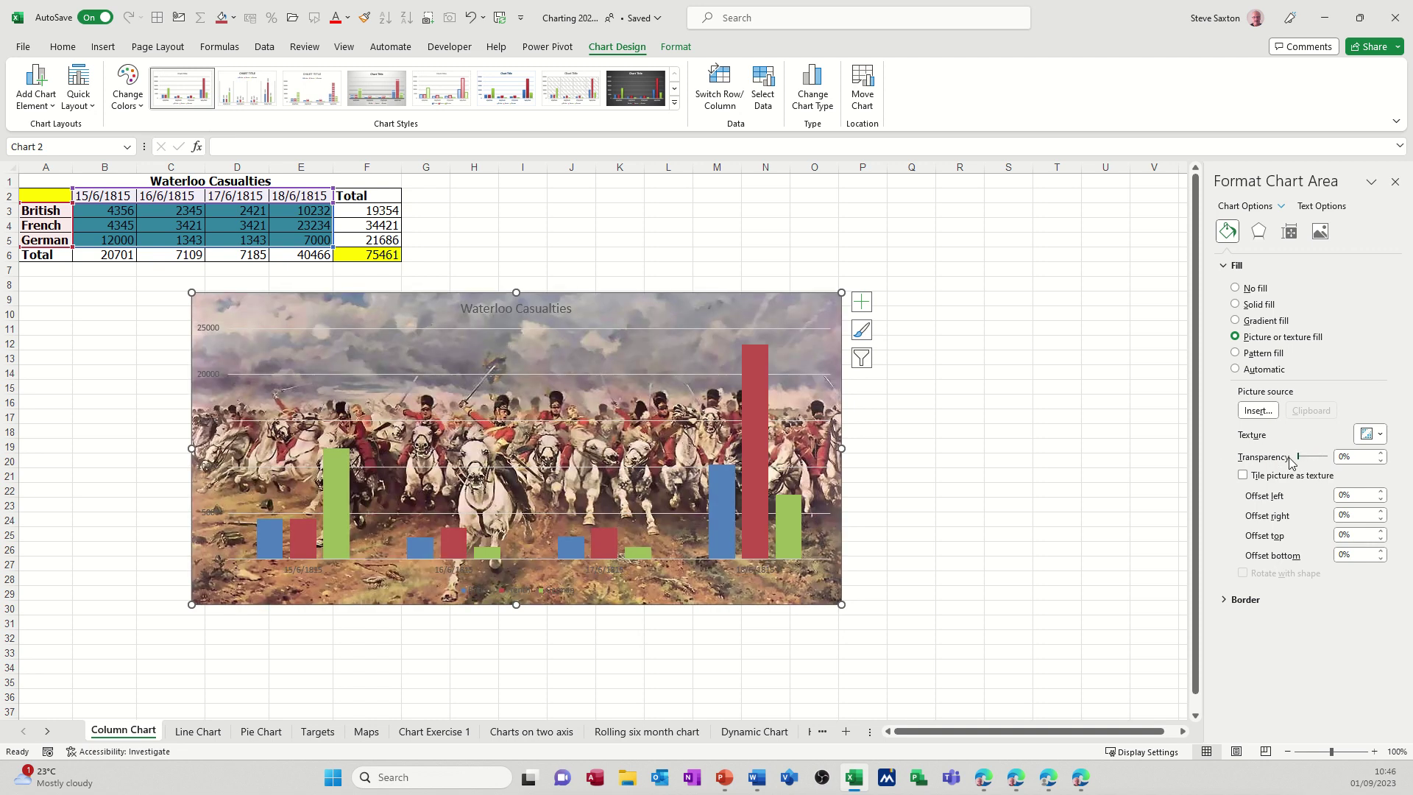
left_click_drag(1300, 461, 1322, 460)
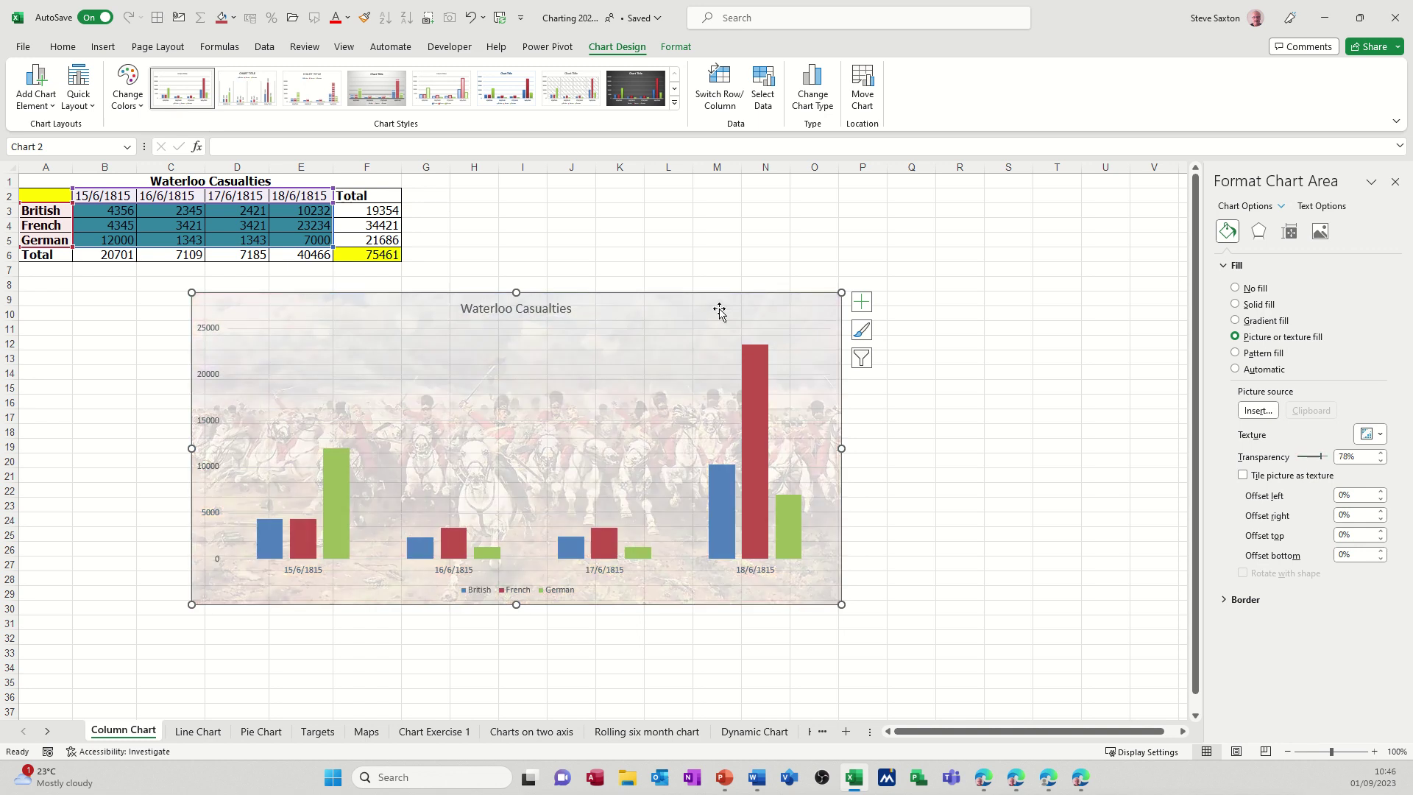
Fill the French series columns with the duke-wellington-200 picture from file.
left_click(618, 360)
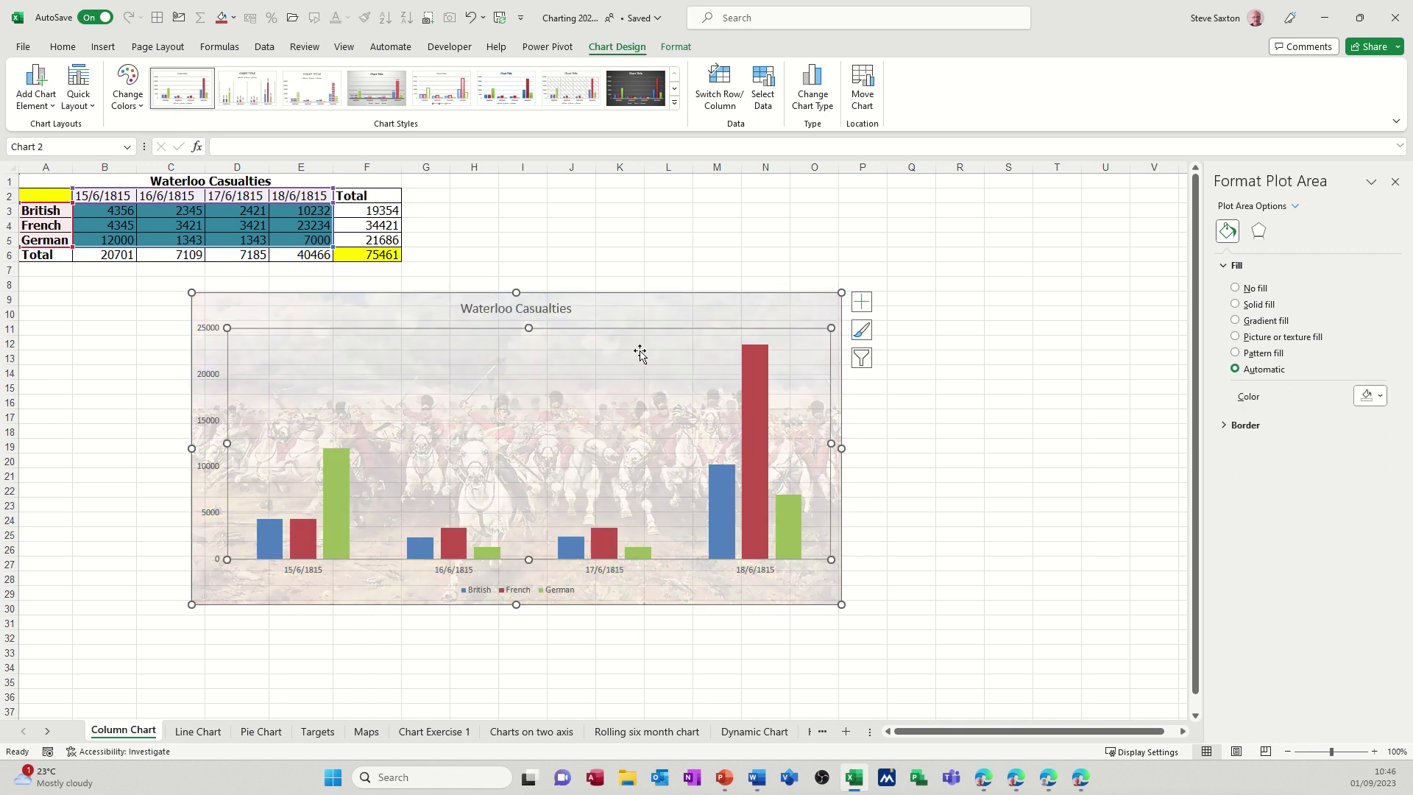
left_click(661, 318)
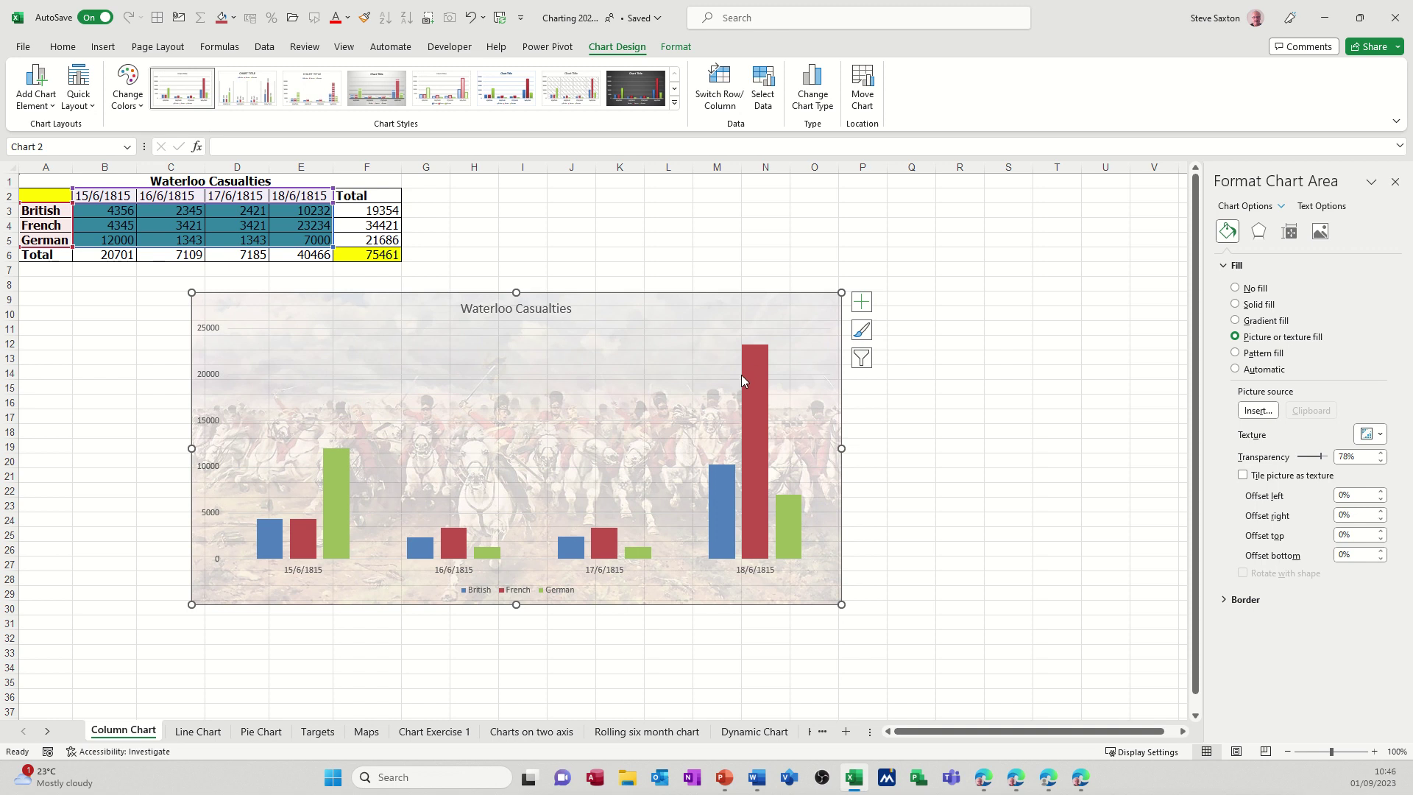
mouse_move(749, 366)
left_click(749, 369)
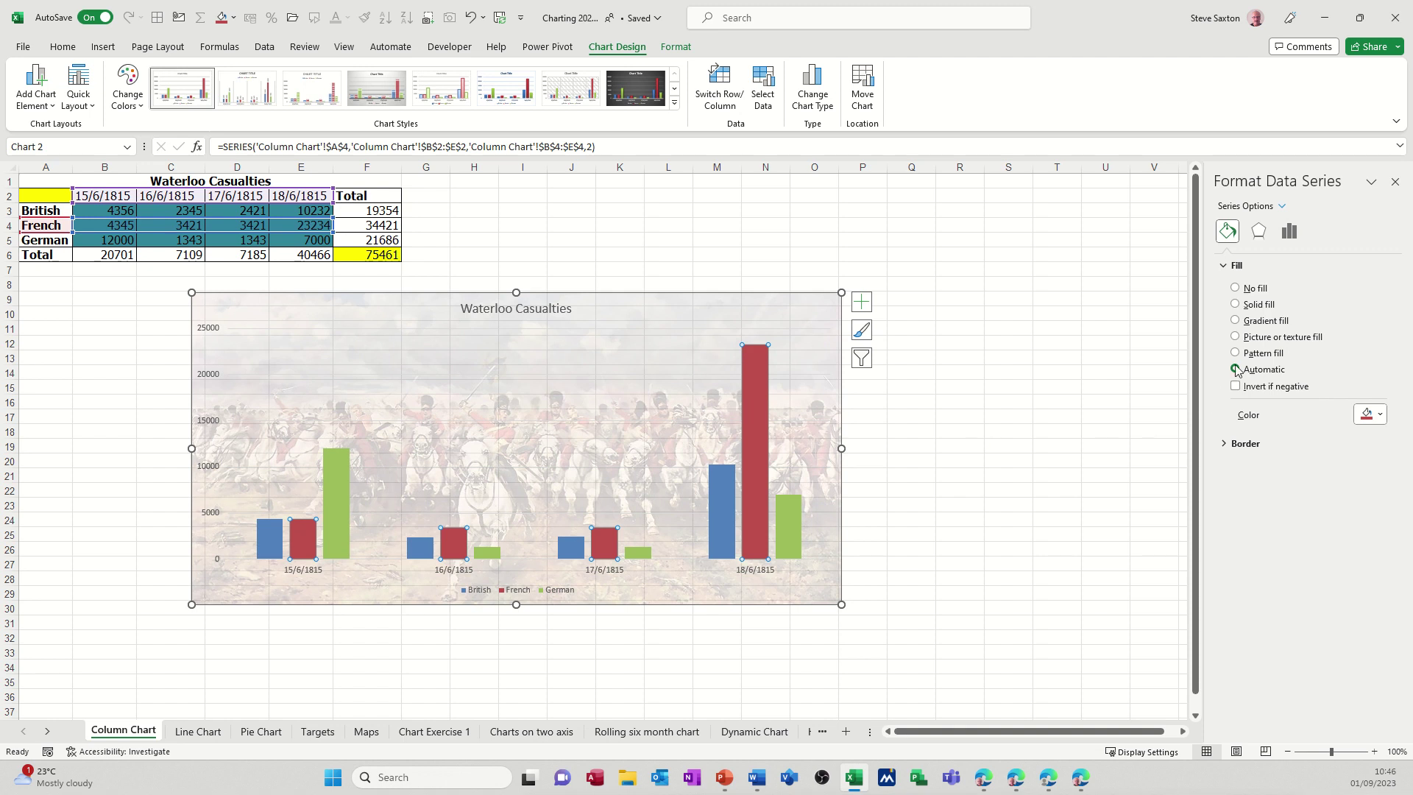
left_click(1236, 336)
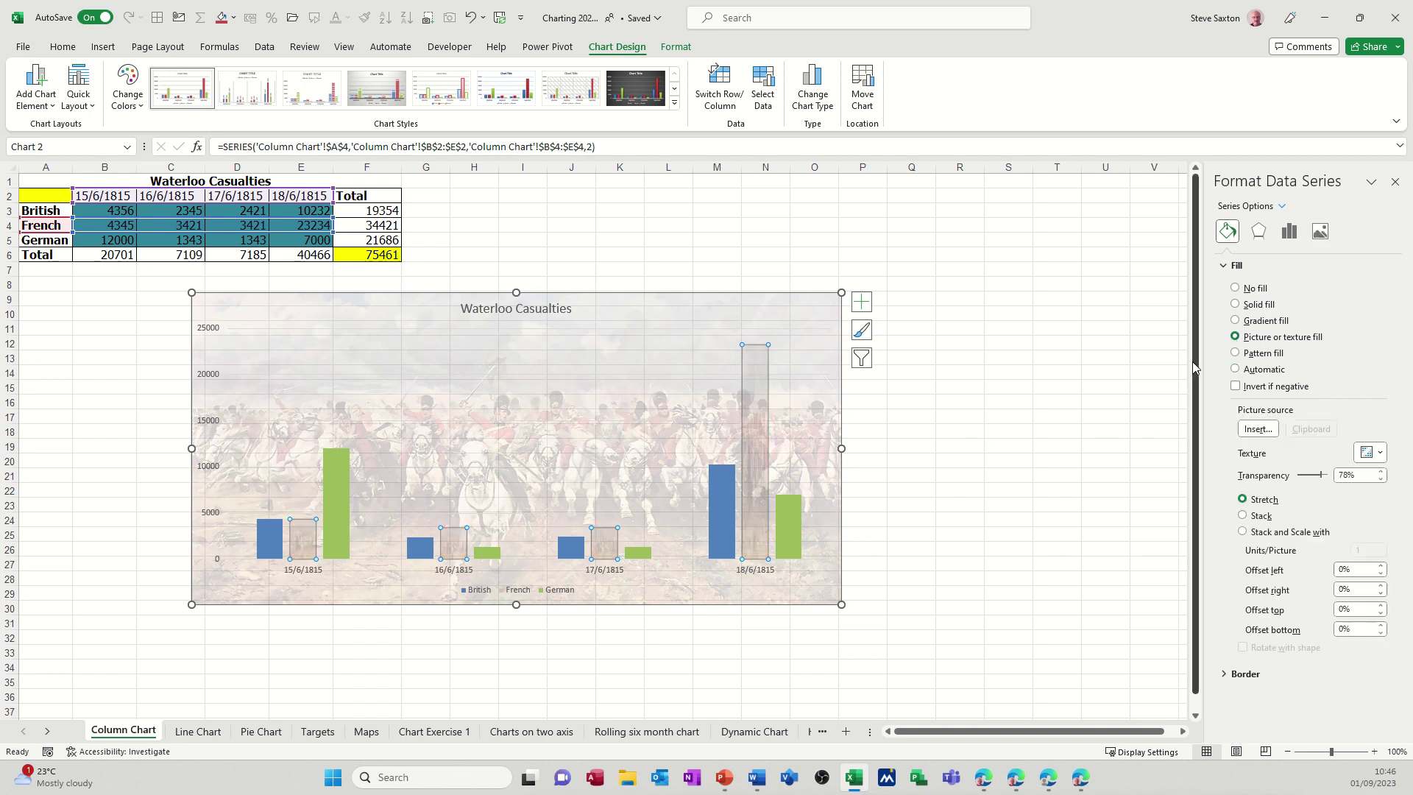
left_click(1256, 431)
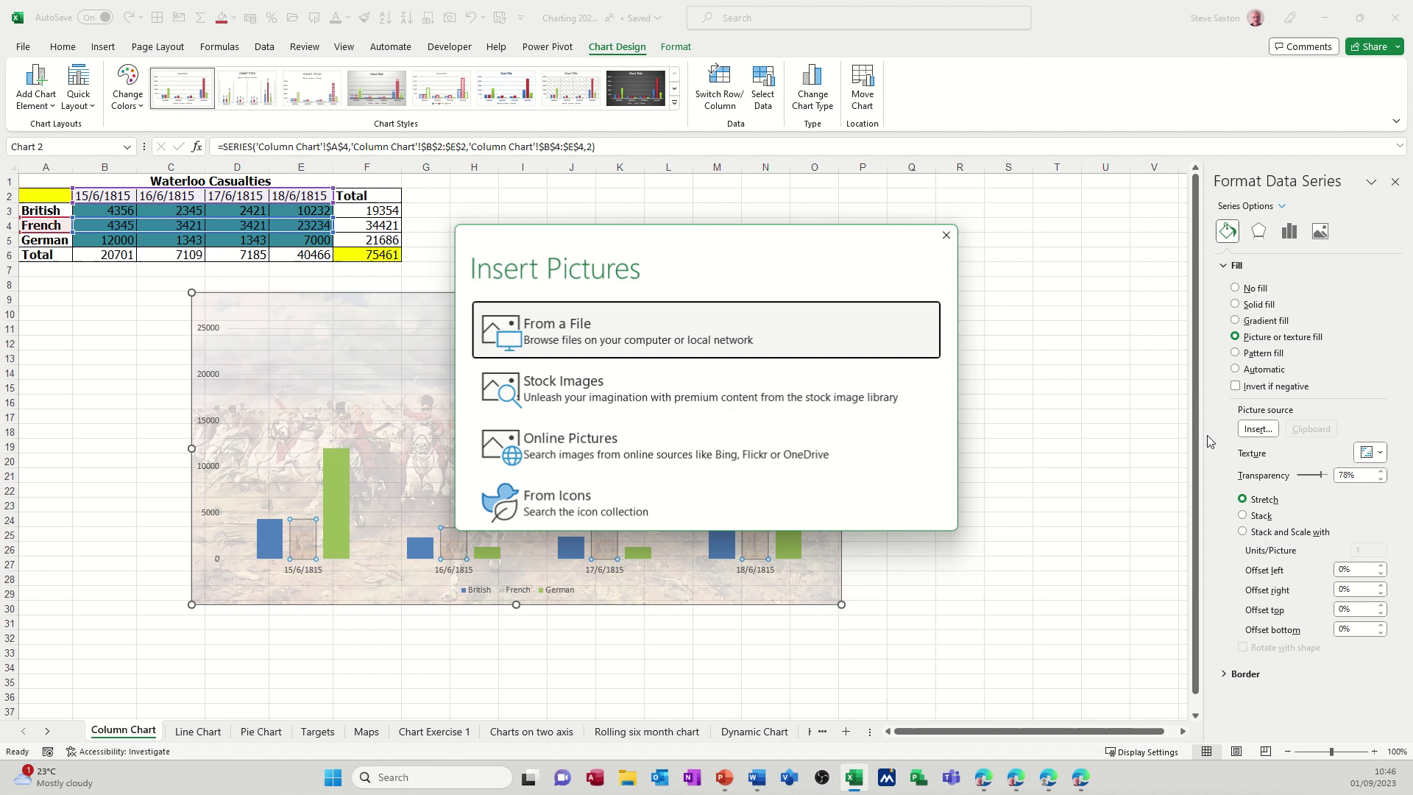
left_click(587, 343)
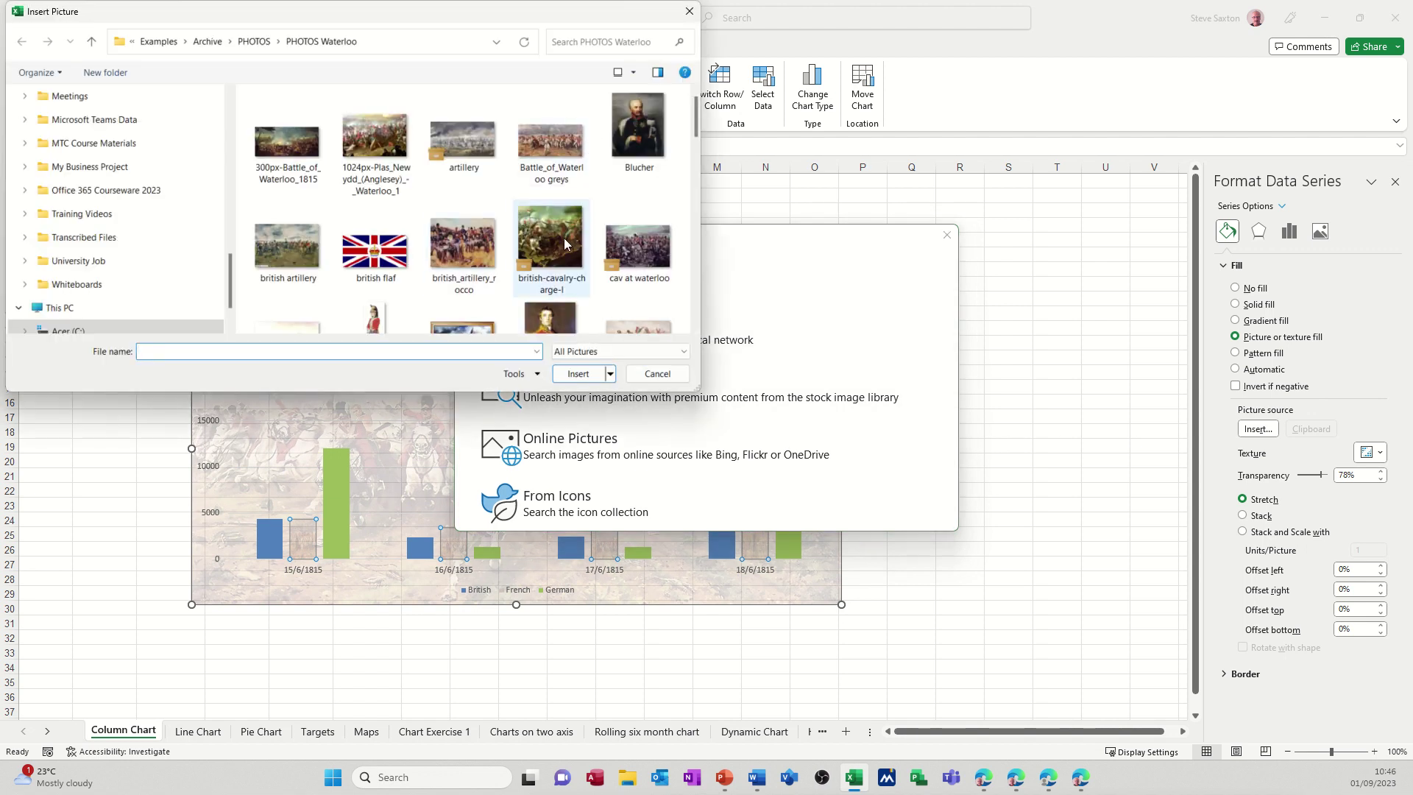
scroll(559, 221, "down", 1)
left_click(548, 269)
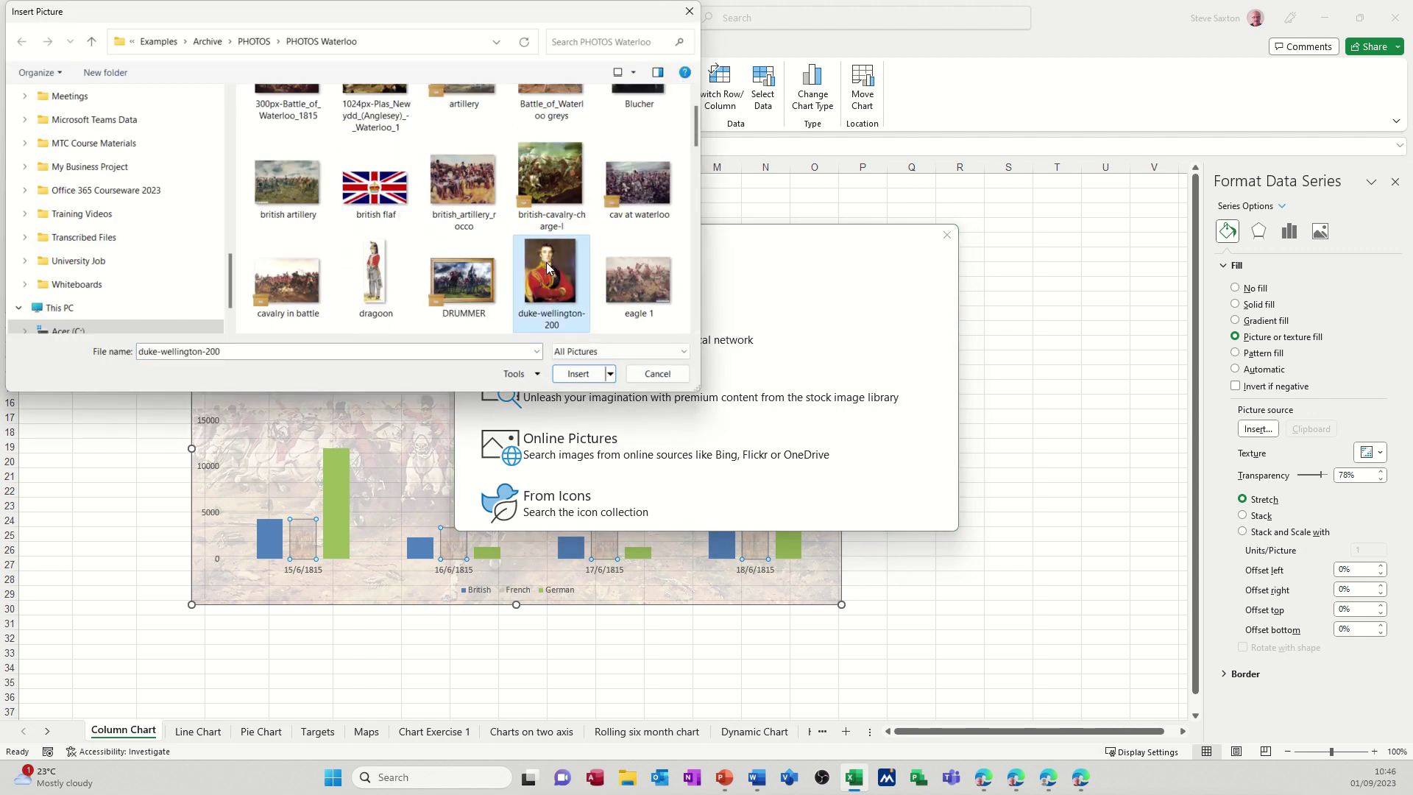
double_click(547, 269)
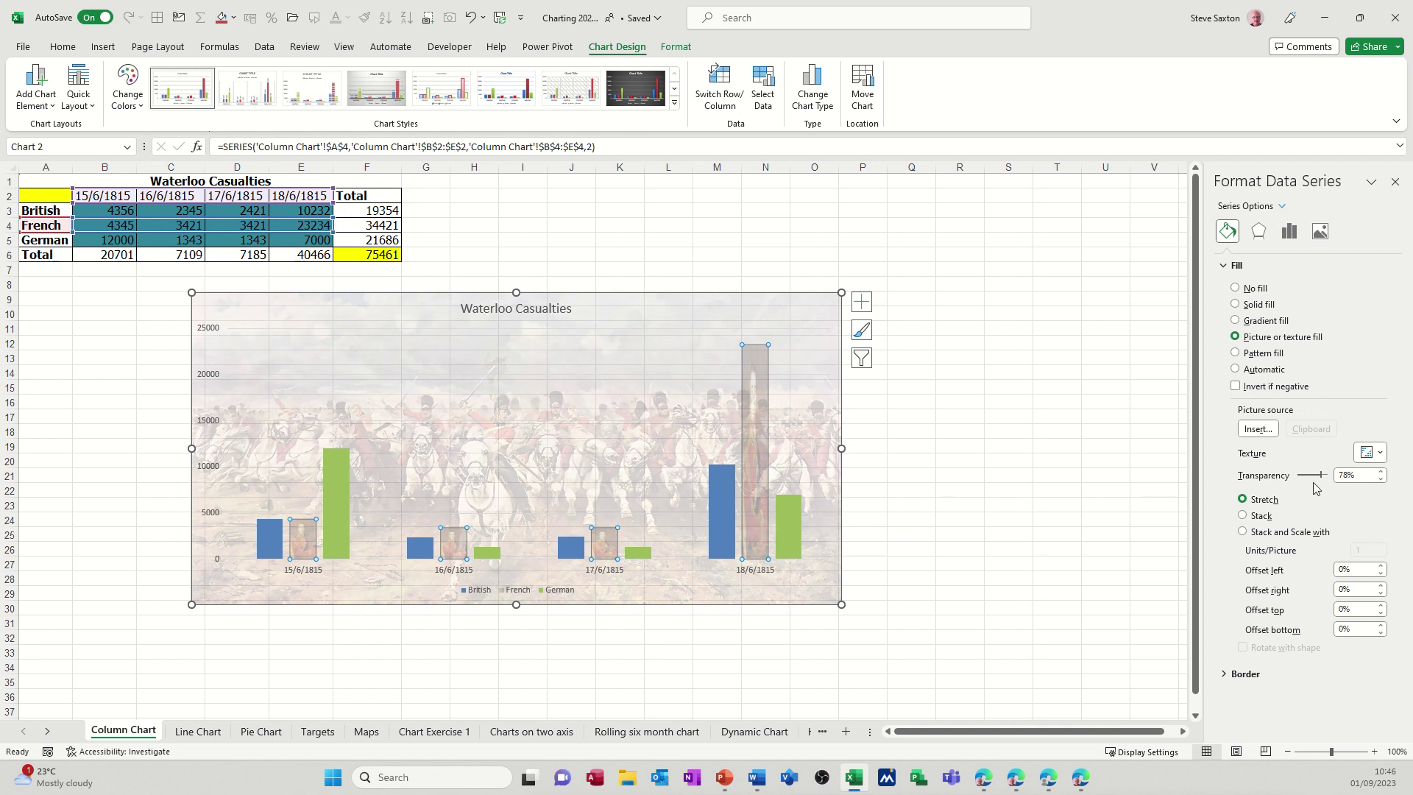
Set the French pictures to 0% transparency, stacked at 5,000 units per picture.
left_click_drag(1322, 479, 1298, 476)
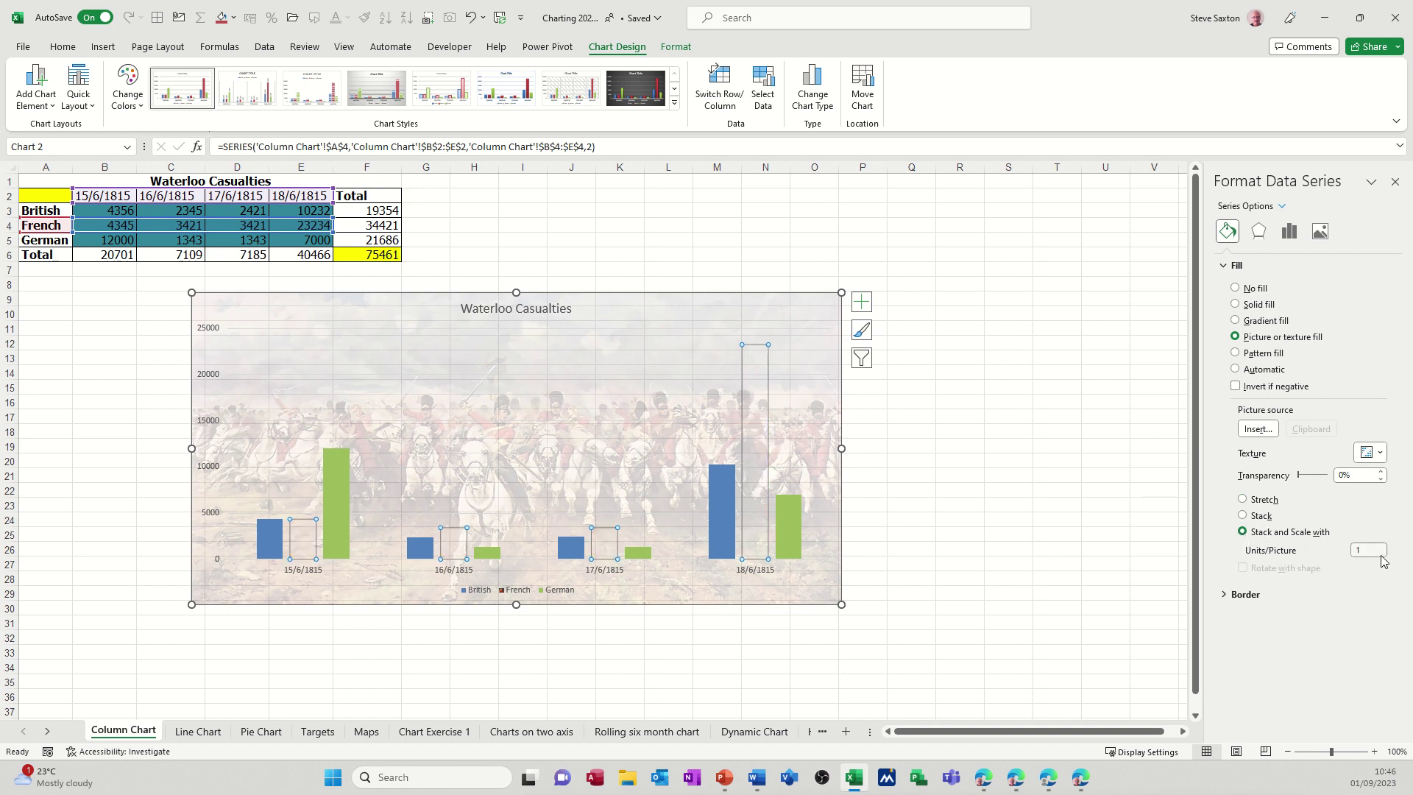
left_click(1368, 552)
type("0000")
key("Tab")
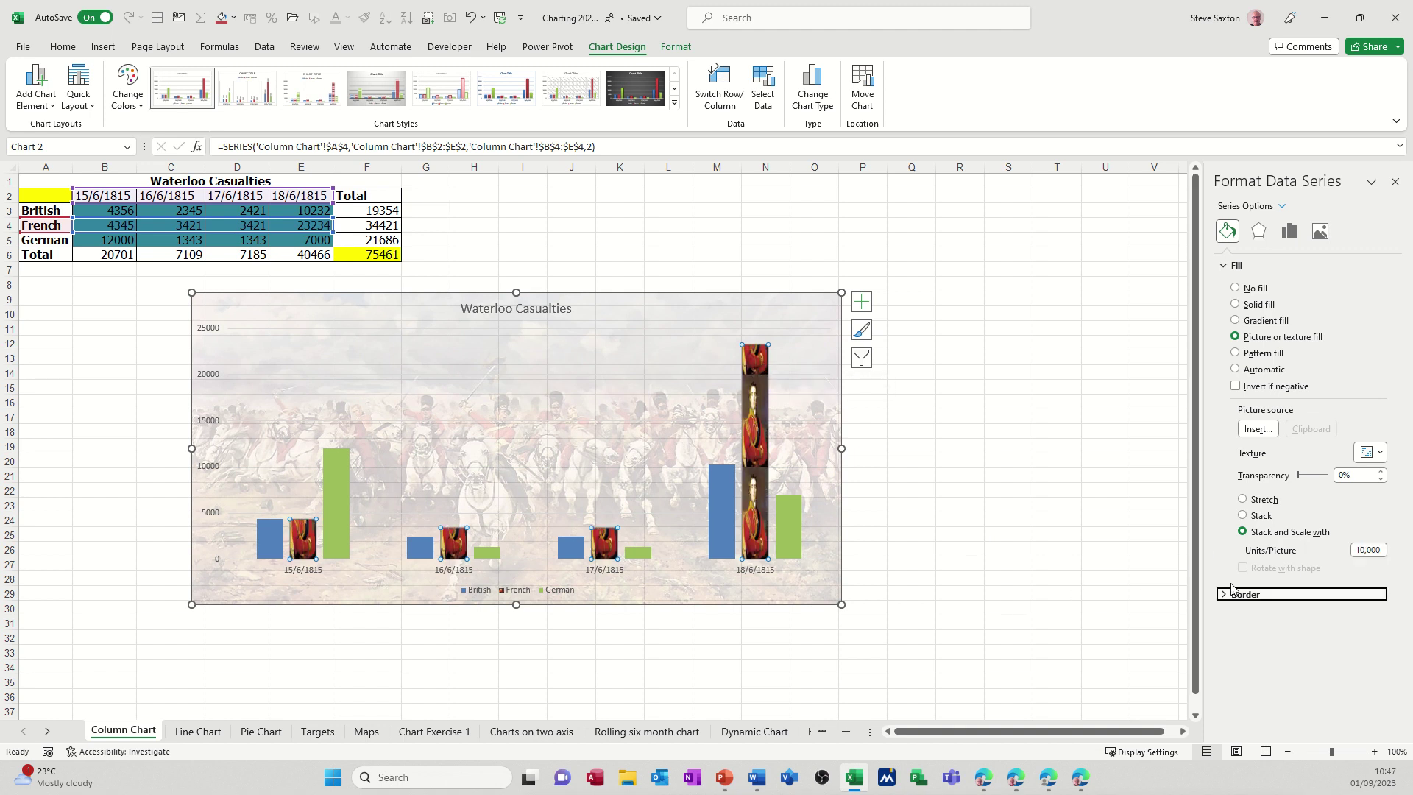
left_click(1377, 550)
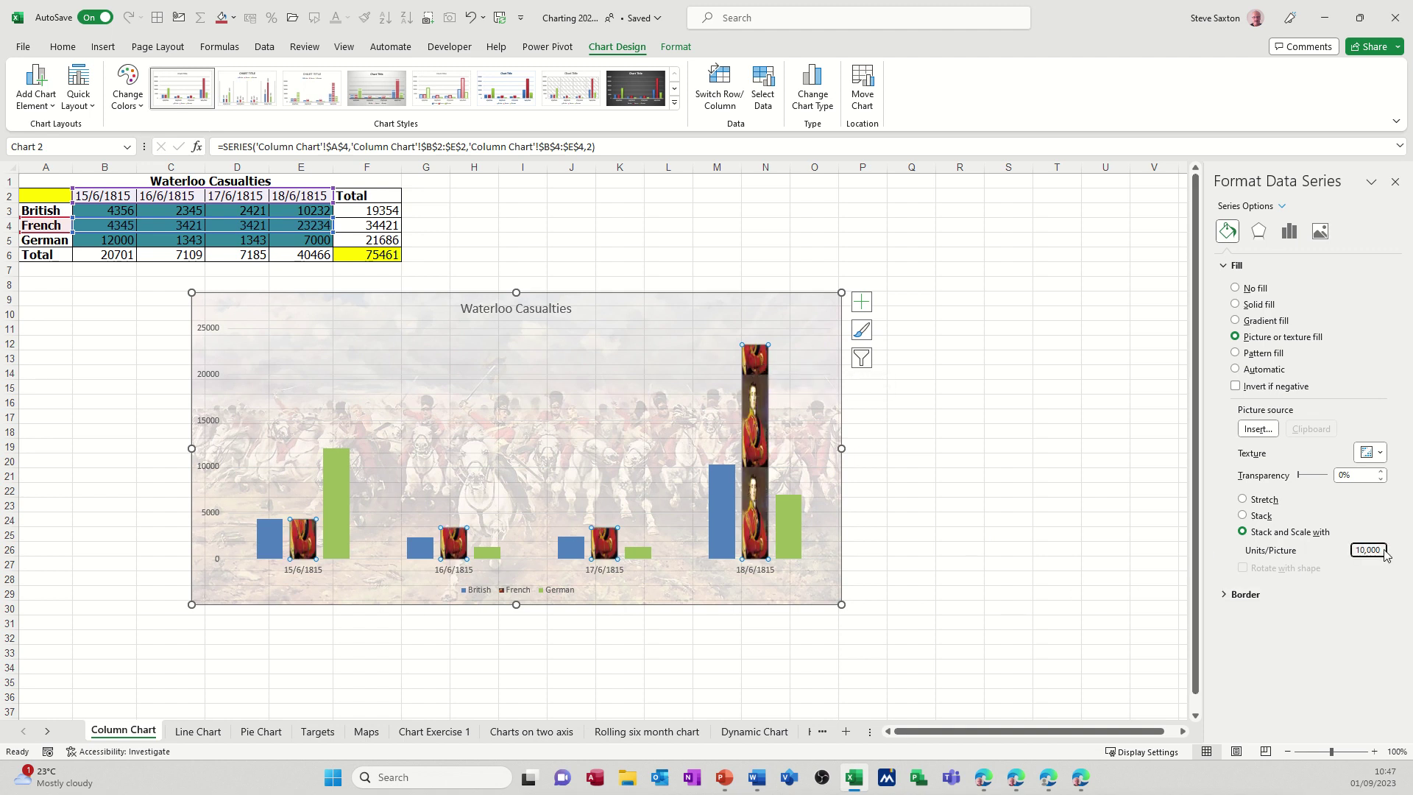
left_click_drag(1383, 552, 1324, 552)
type("5")
key("Tab")
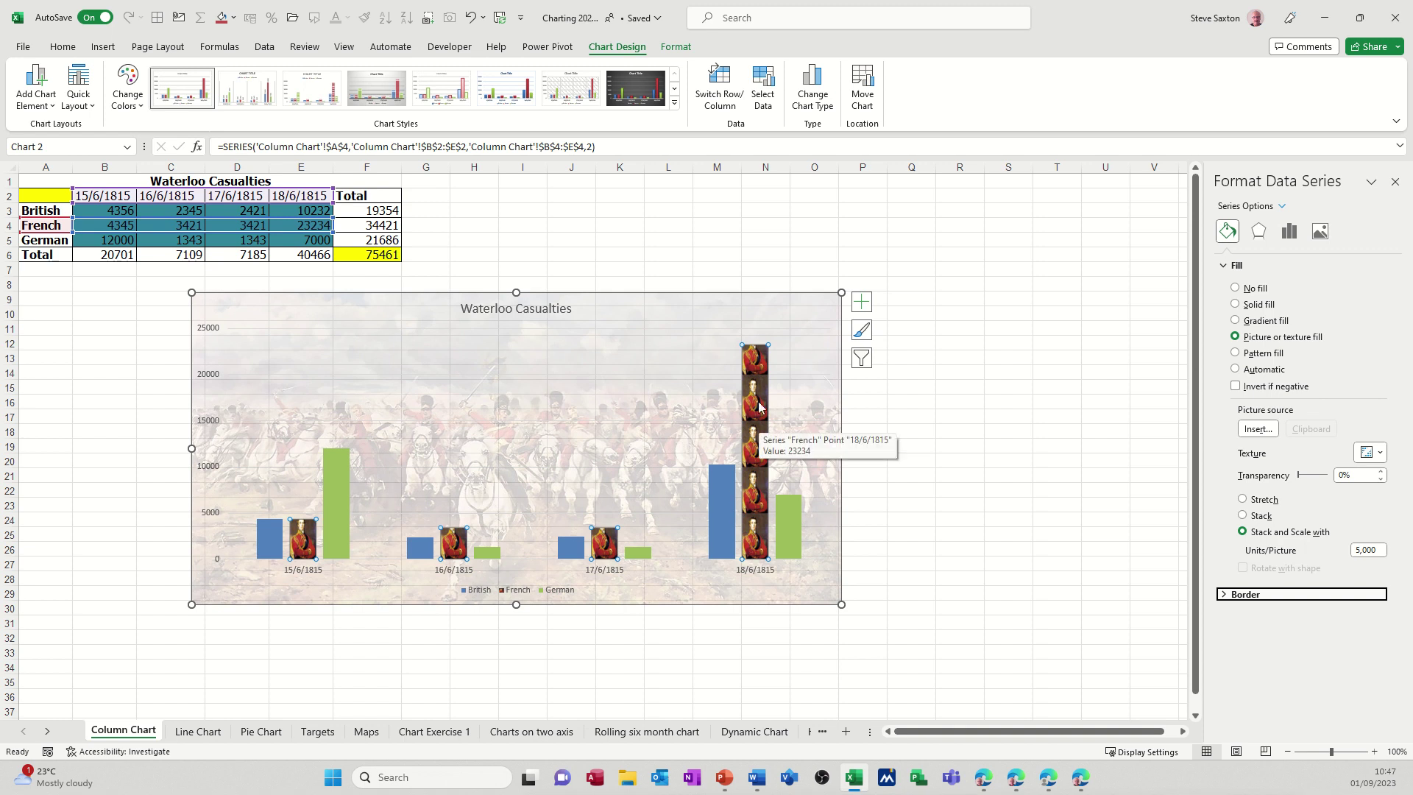
Fill the British series columns with the emperor-napoleon picture from file.
left_click(712, 515)
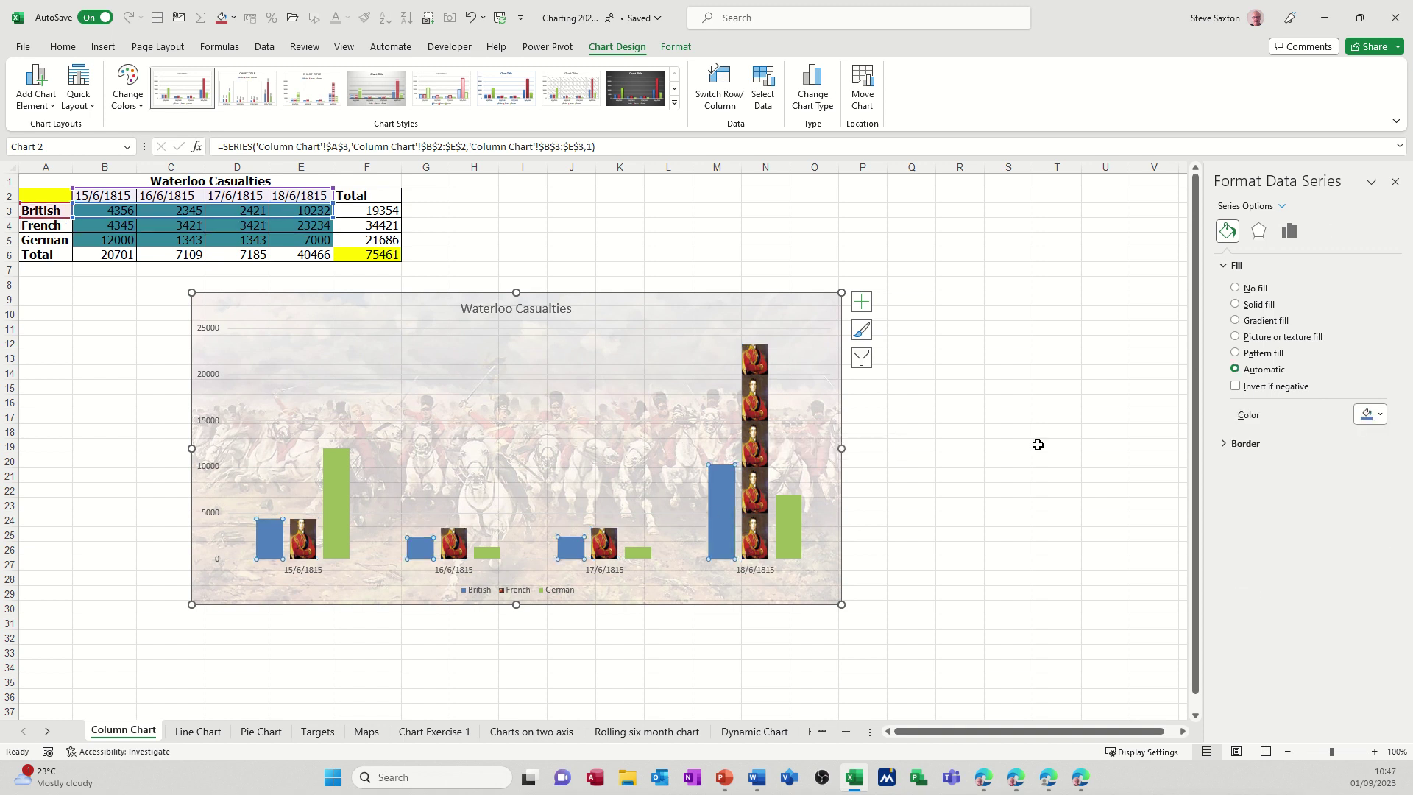
left_click(1236, 337)
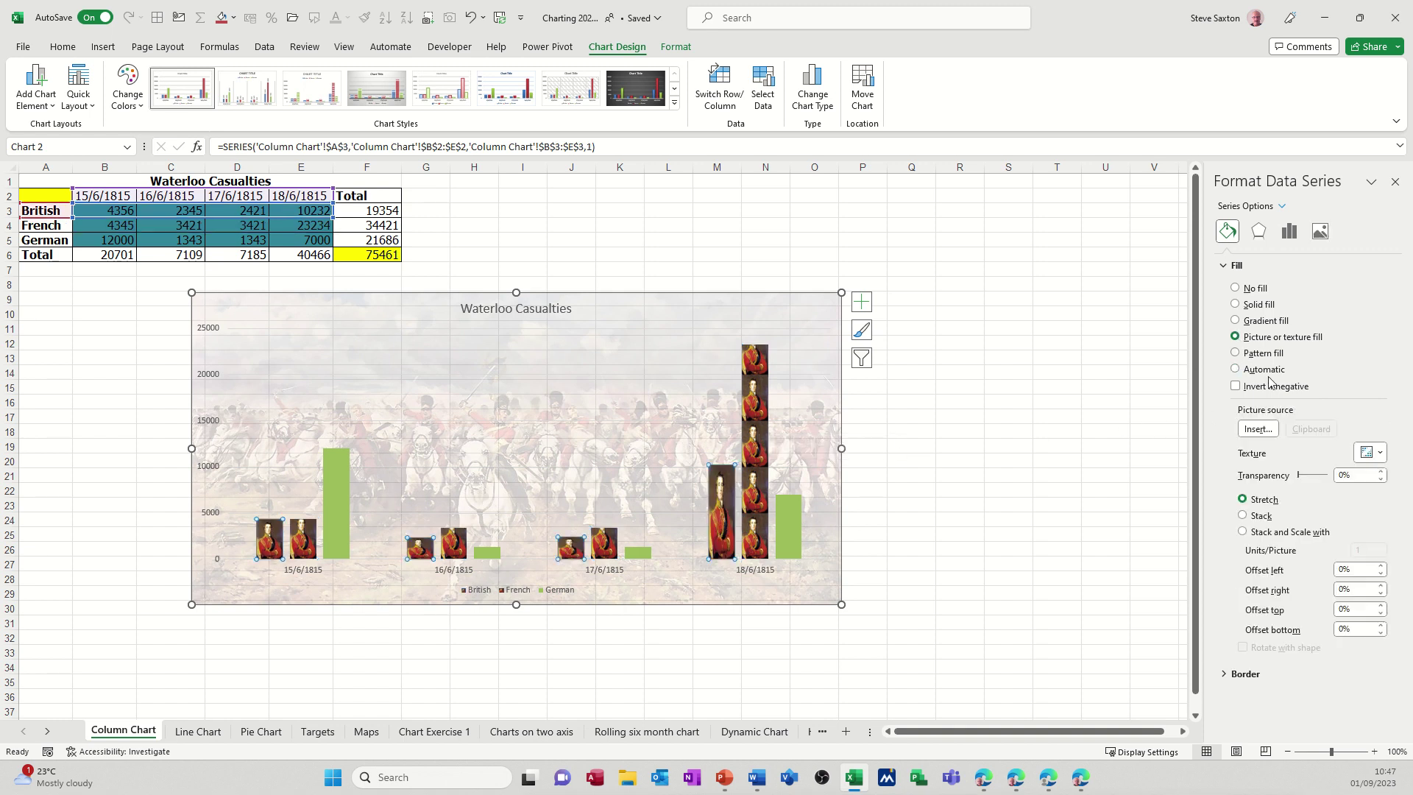
left_click(1258, 428)
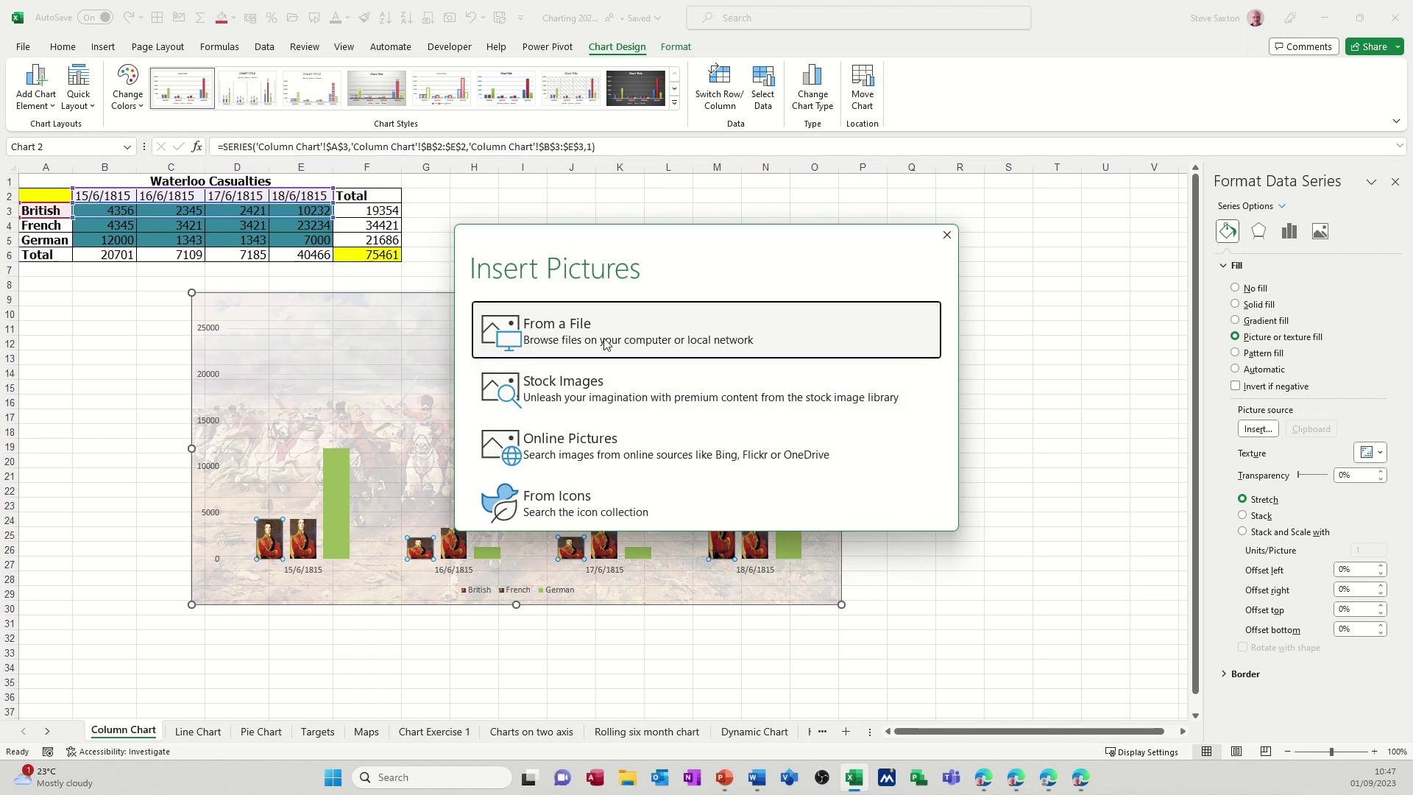
left_click(605, 340)
scroll(548, 316, "down", 5)
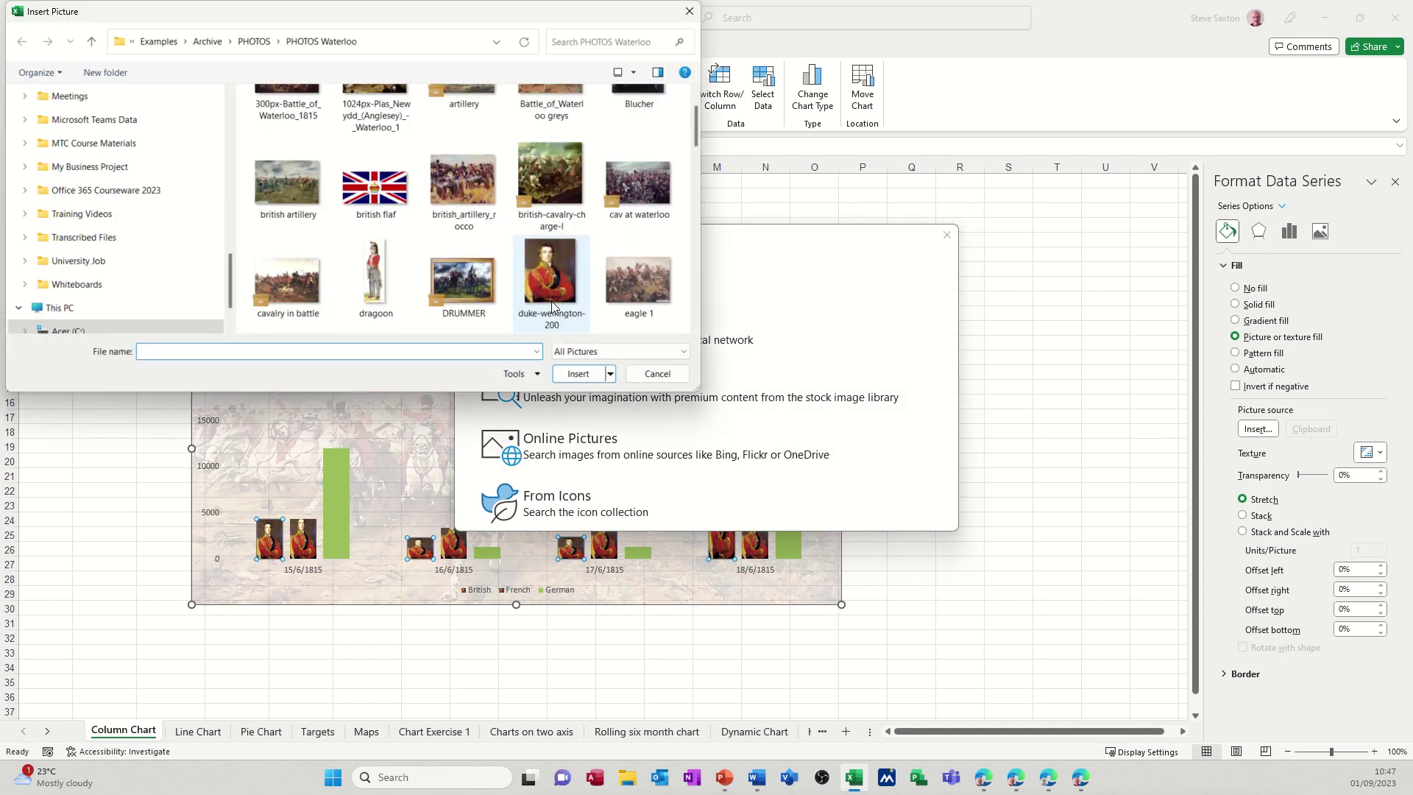
double_click(378, 178)
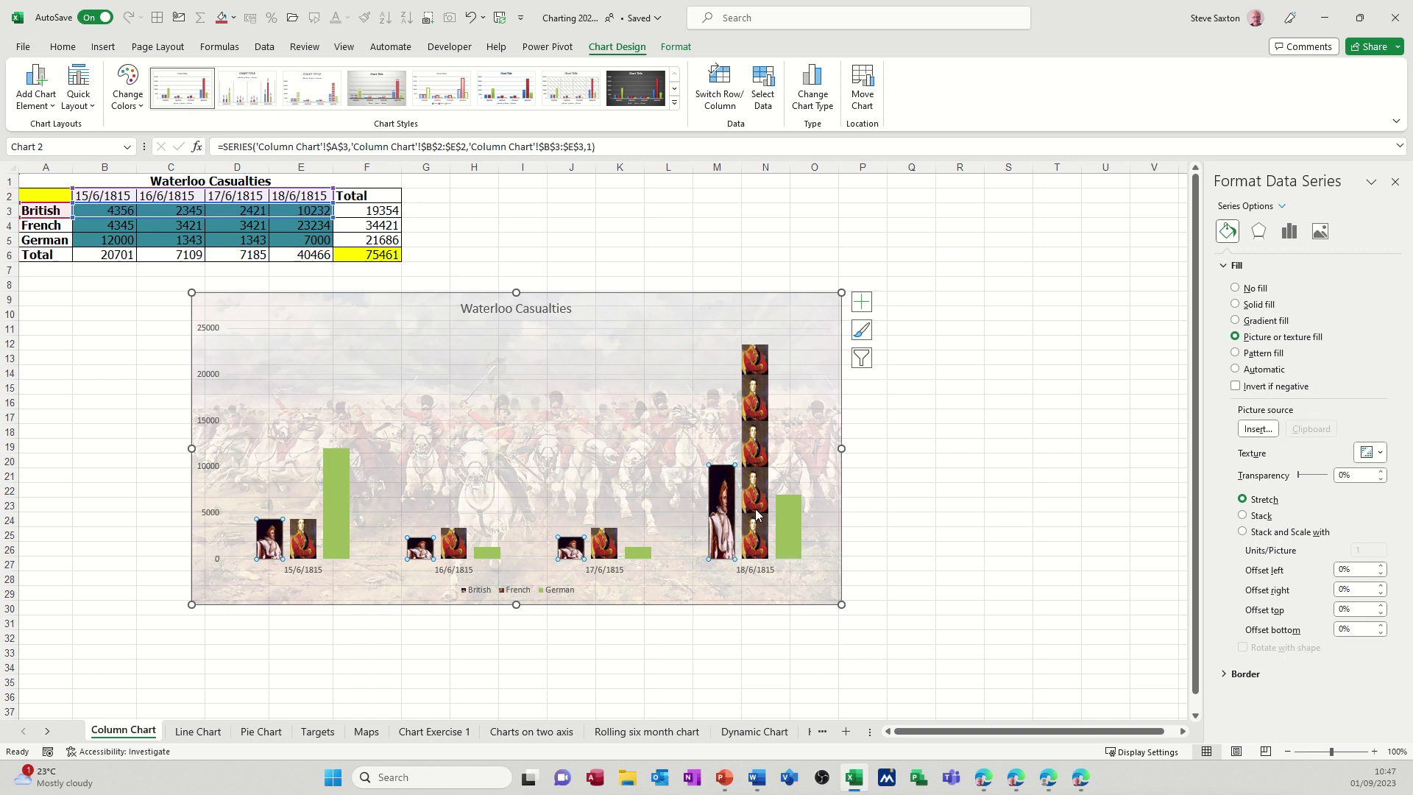
Stack and scale the British pictures at 5,000 units per picture.
left_click(1243, 532)
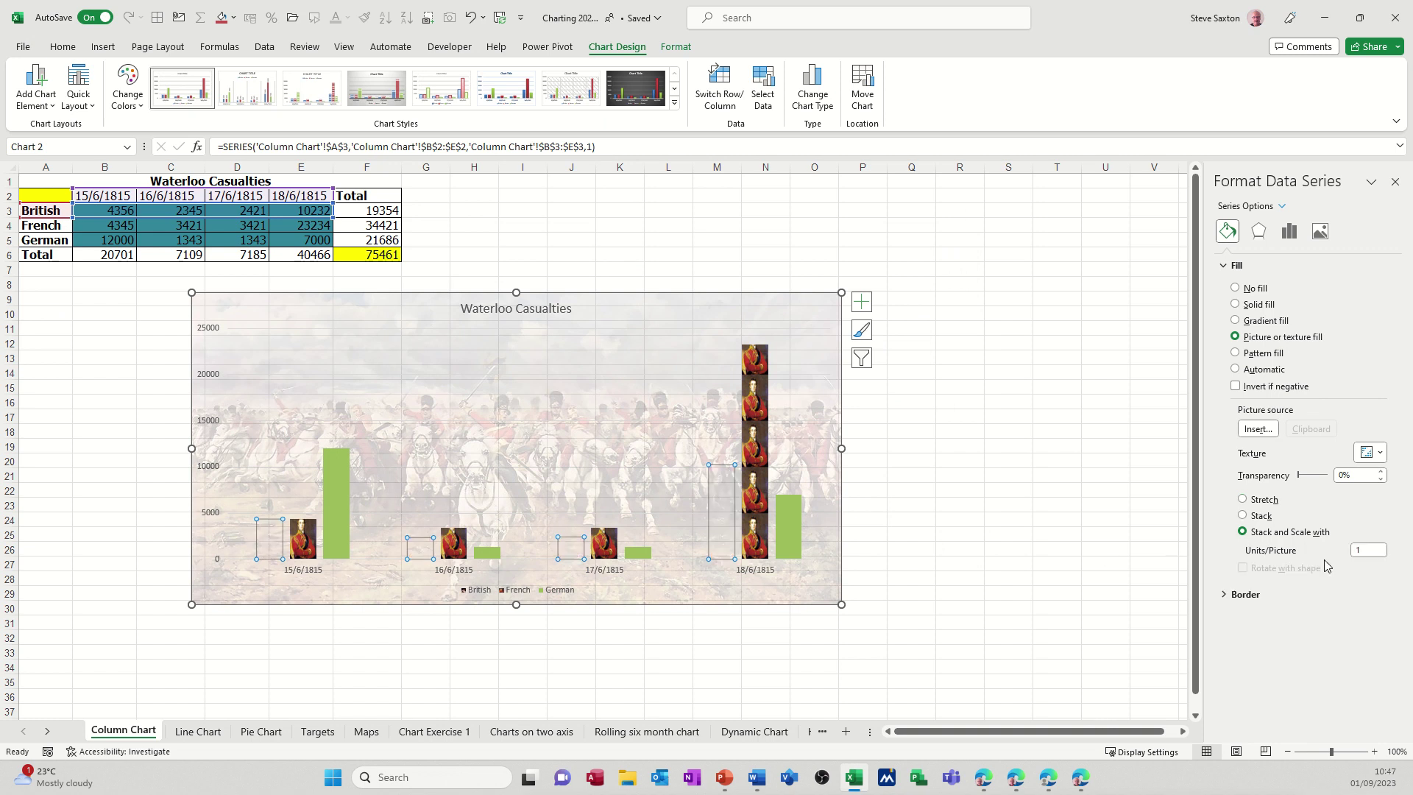
left_click(1367, 552)
type("5000")
key("Tab")
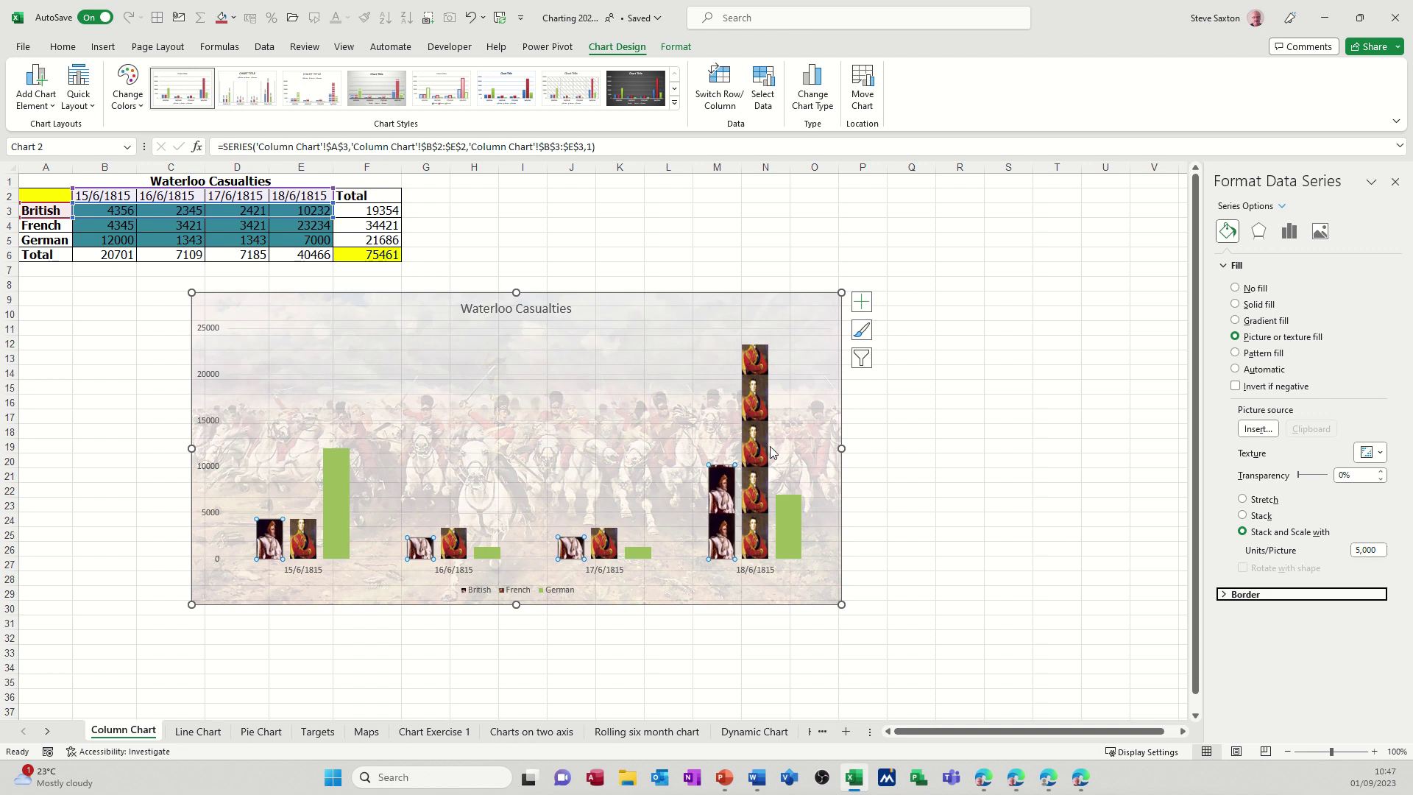
Fill the German series columns with the Blucher picture from file.
left_click(796, 519)
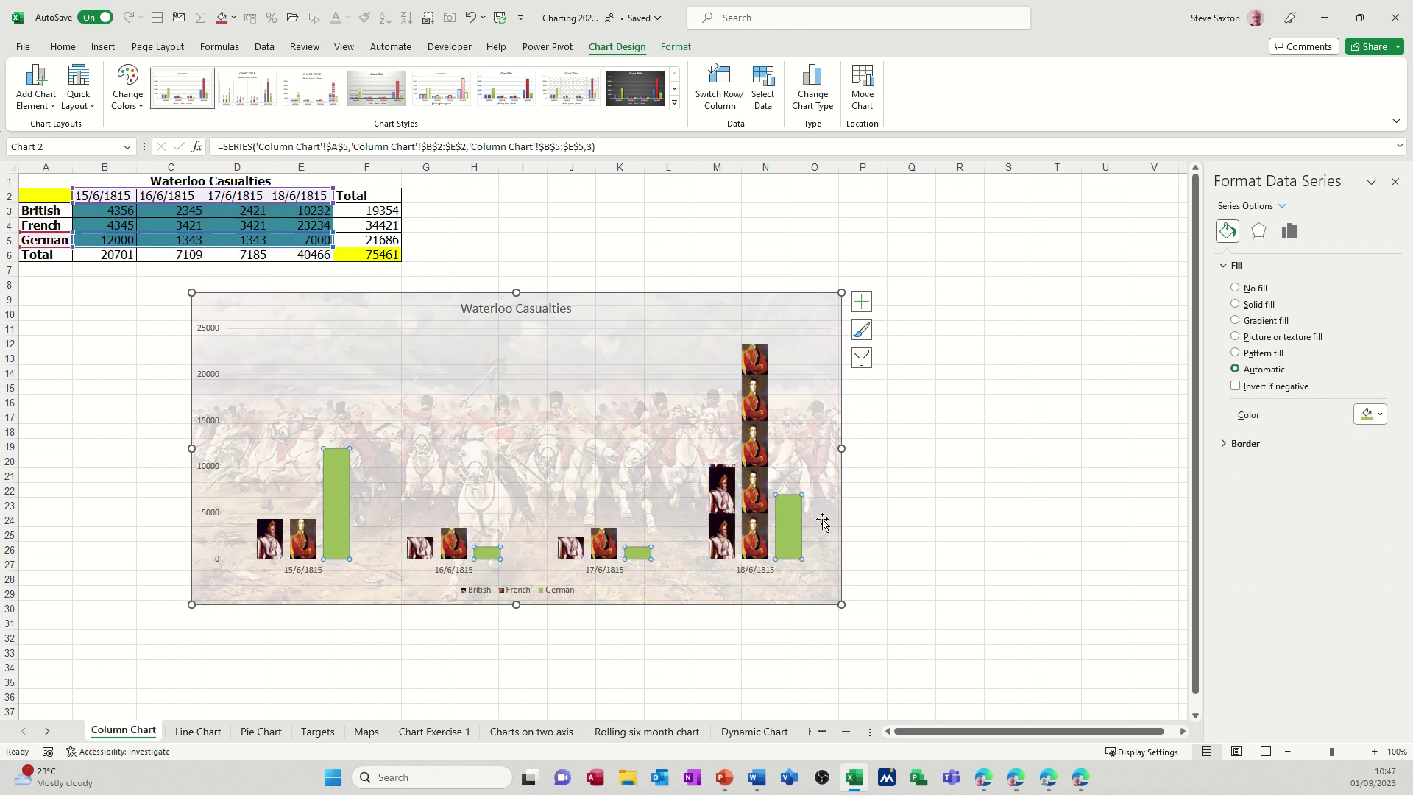
left_click(1236, 336)
left_click(1257, 428)
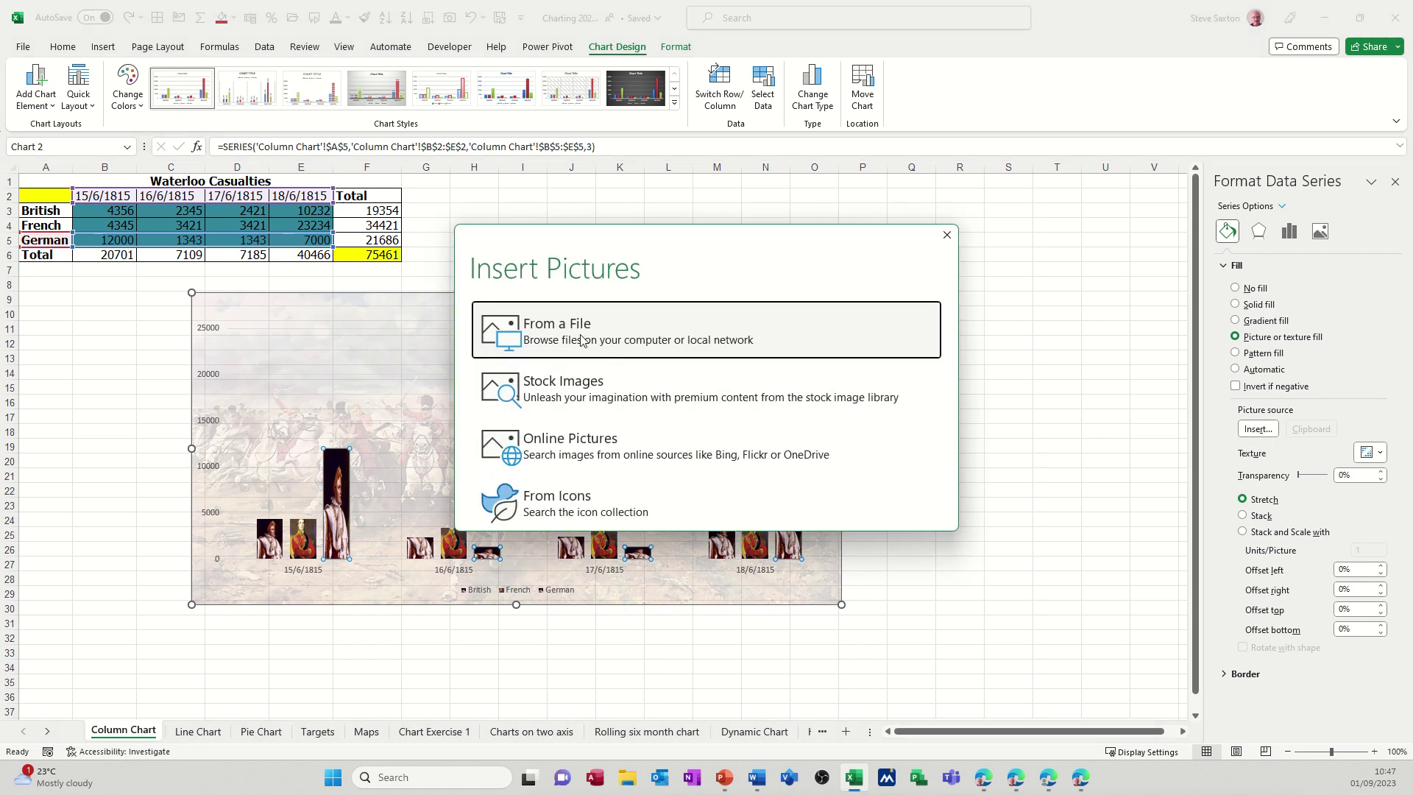
left_click(567, 337)
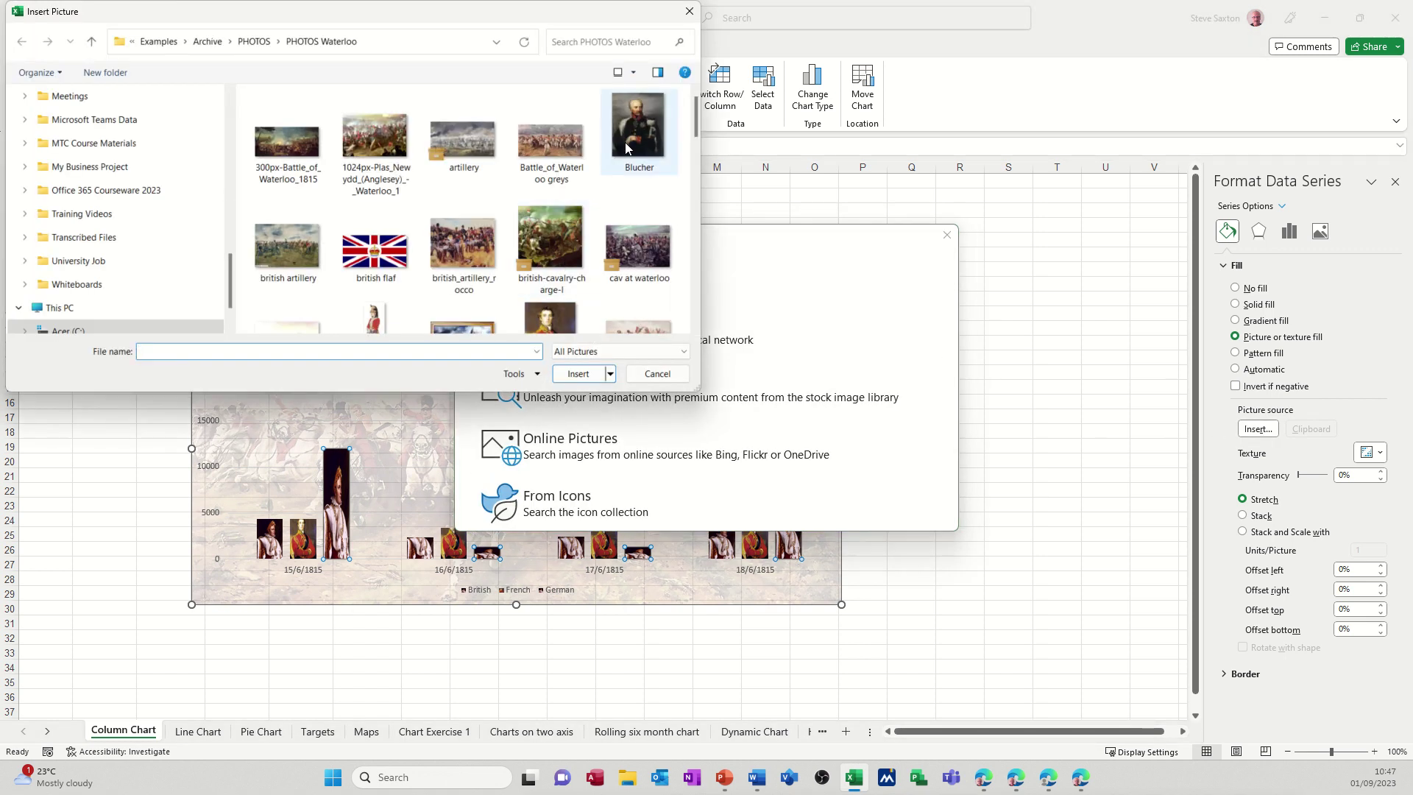
left_click(631, 147)
left_click(577, 374)
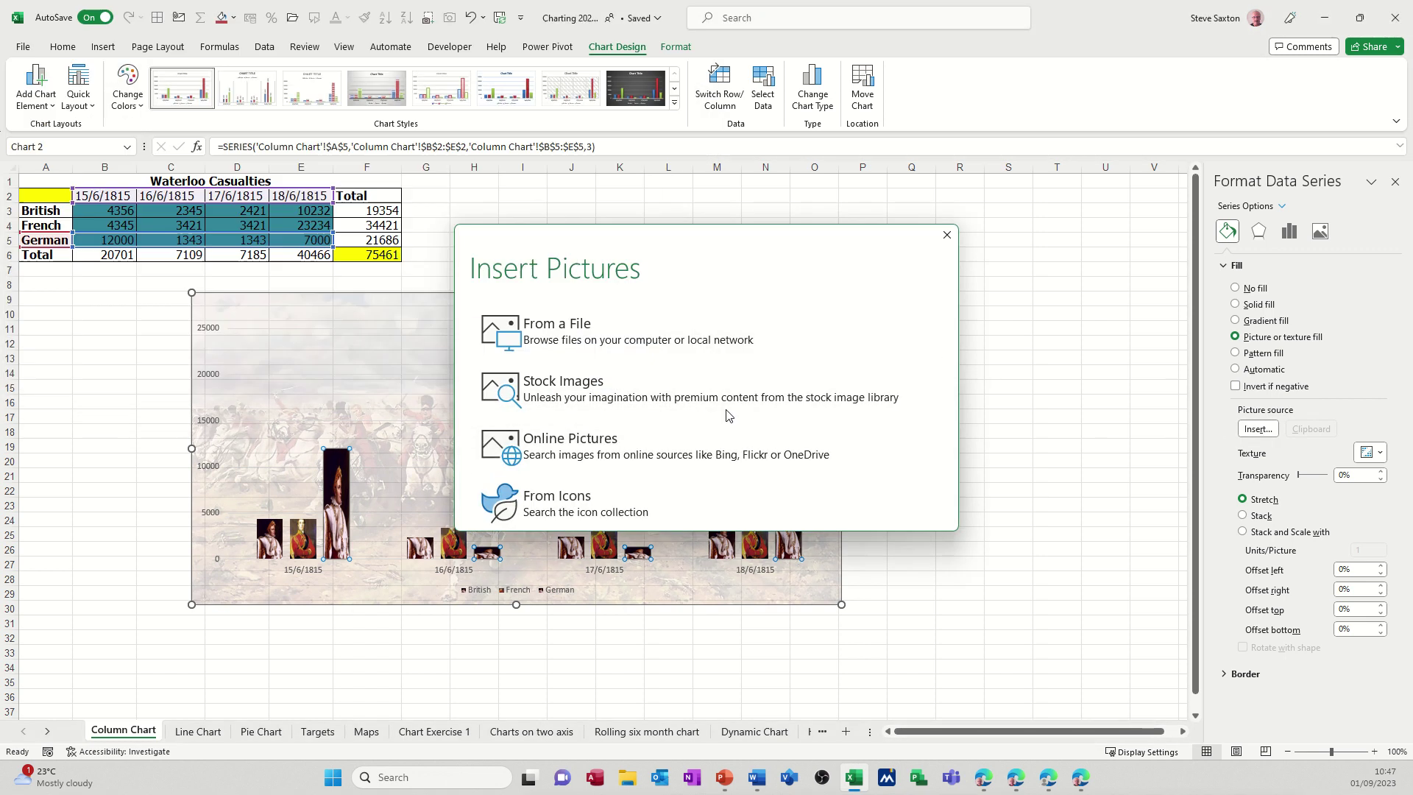
Stack and scale the German pictures at 5,000 units per picture.
left_click(1242, 531)
left_click(1367, 551)
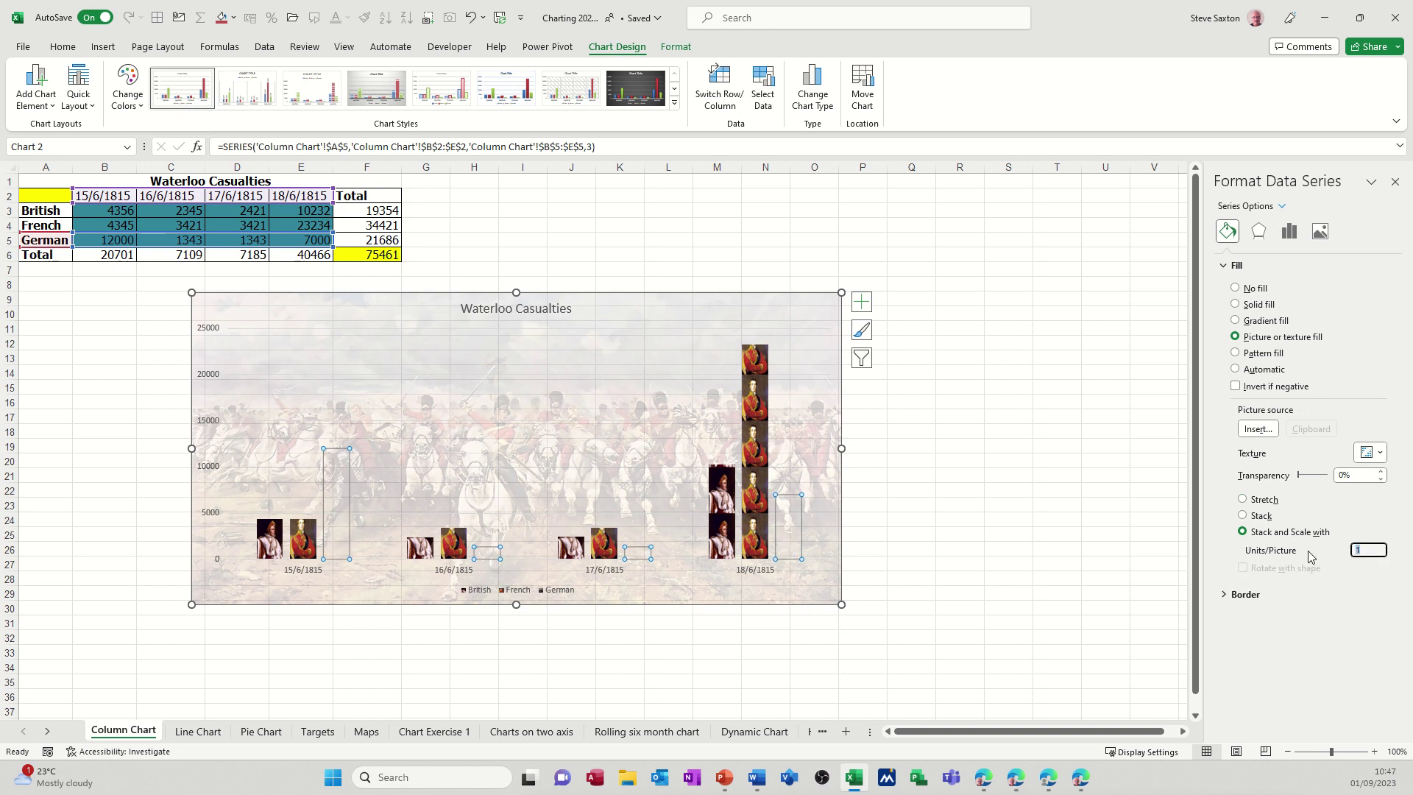
type("5000")
key("Tab")
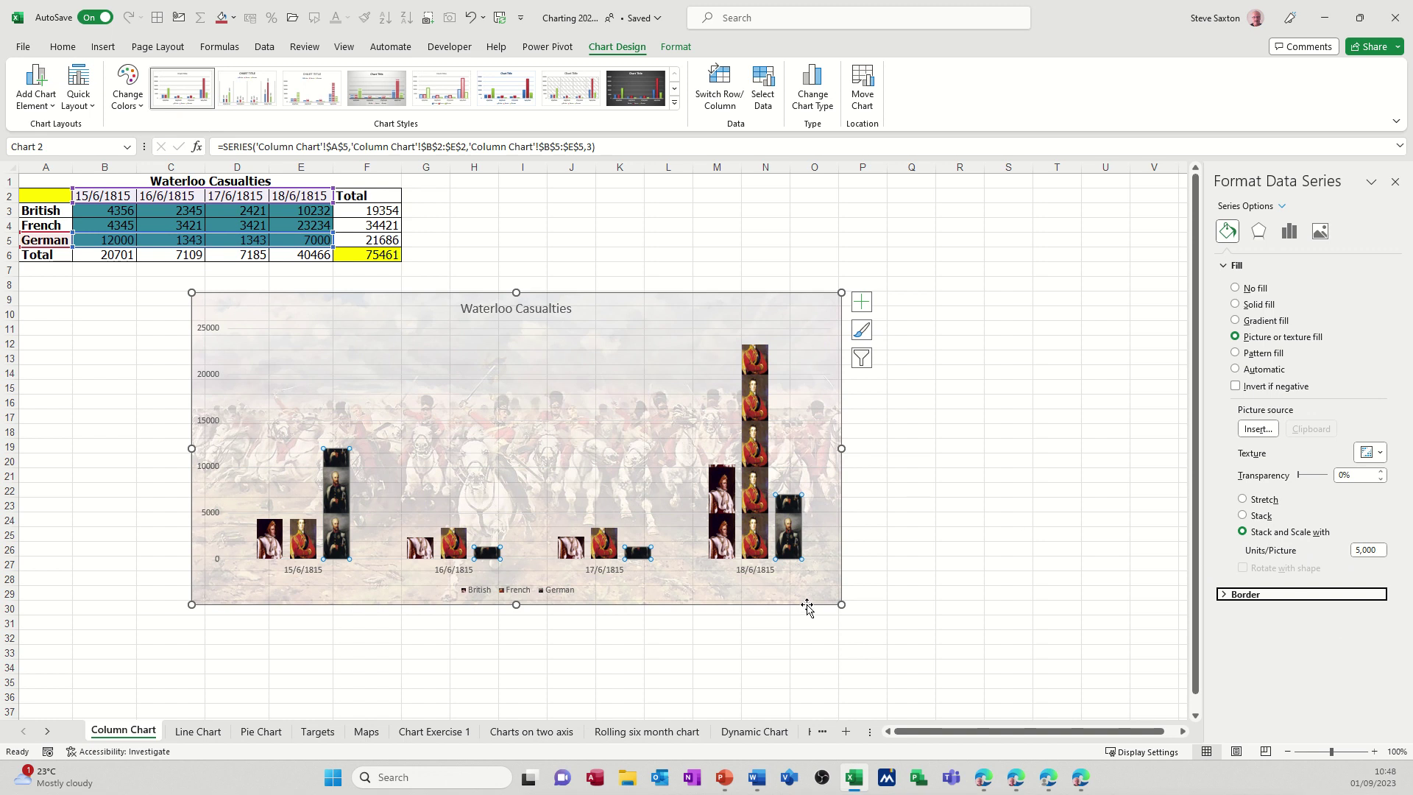